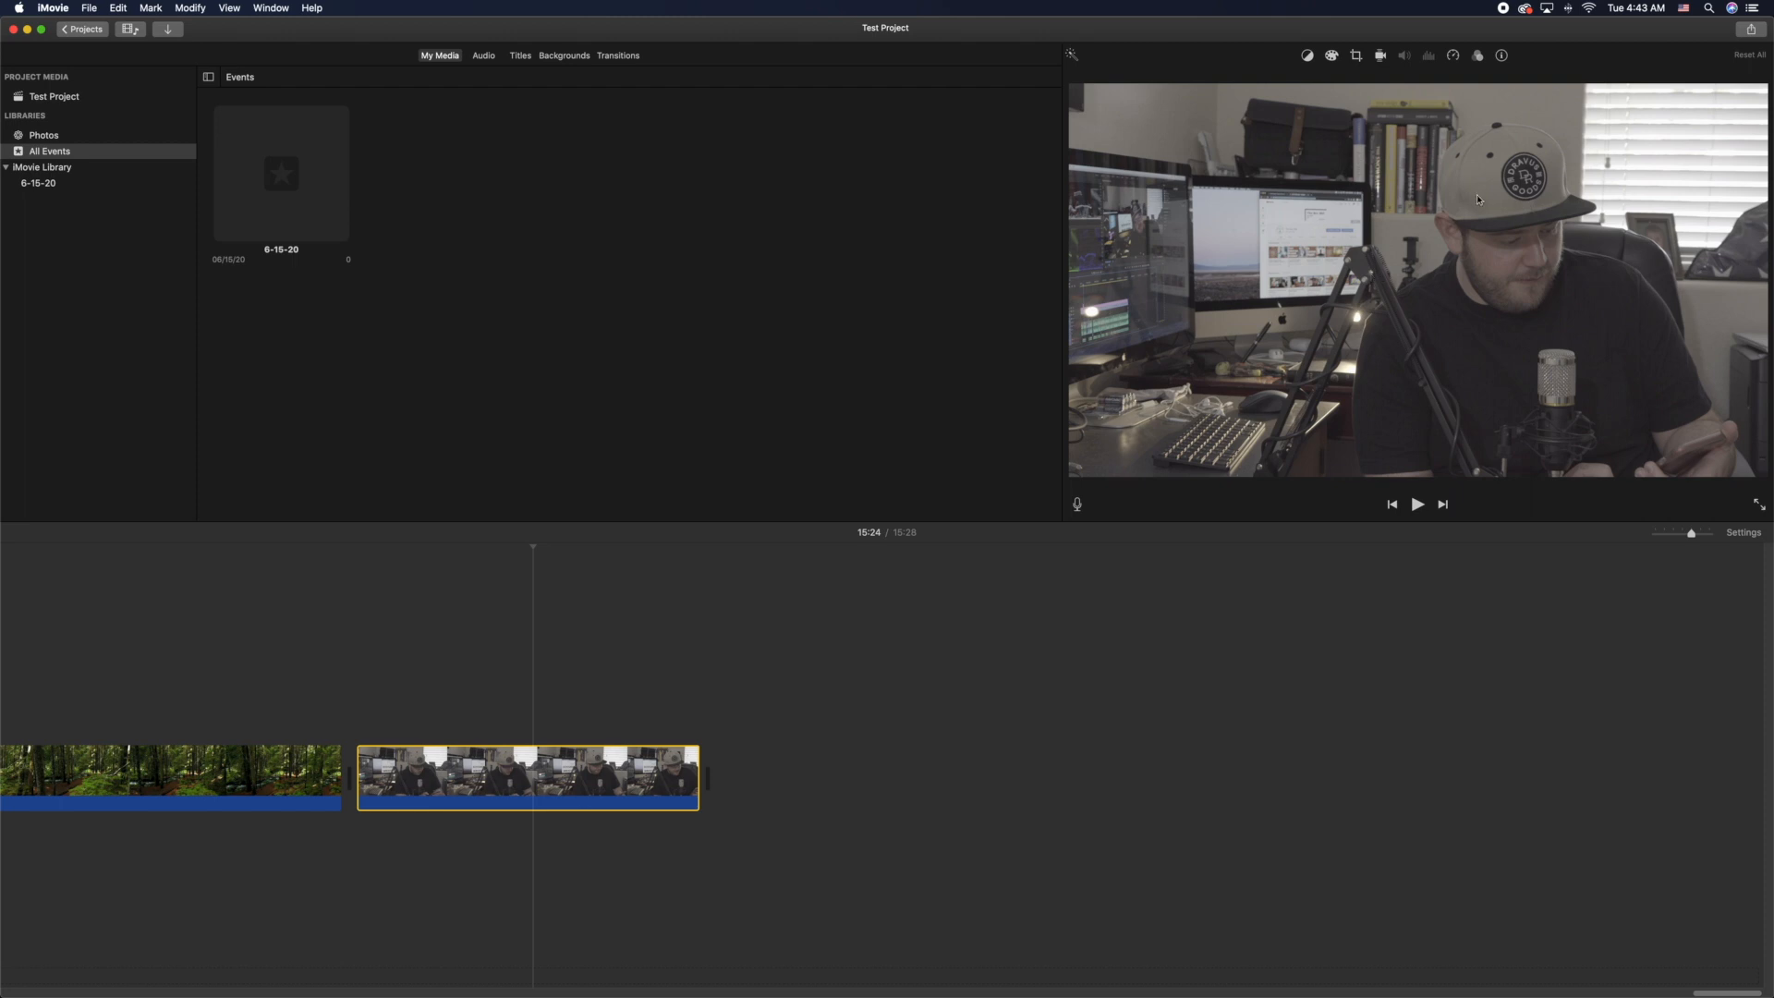
Step: Try the automatic color balance on the talking-head clip
click(1310, 57)
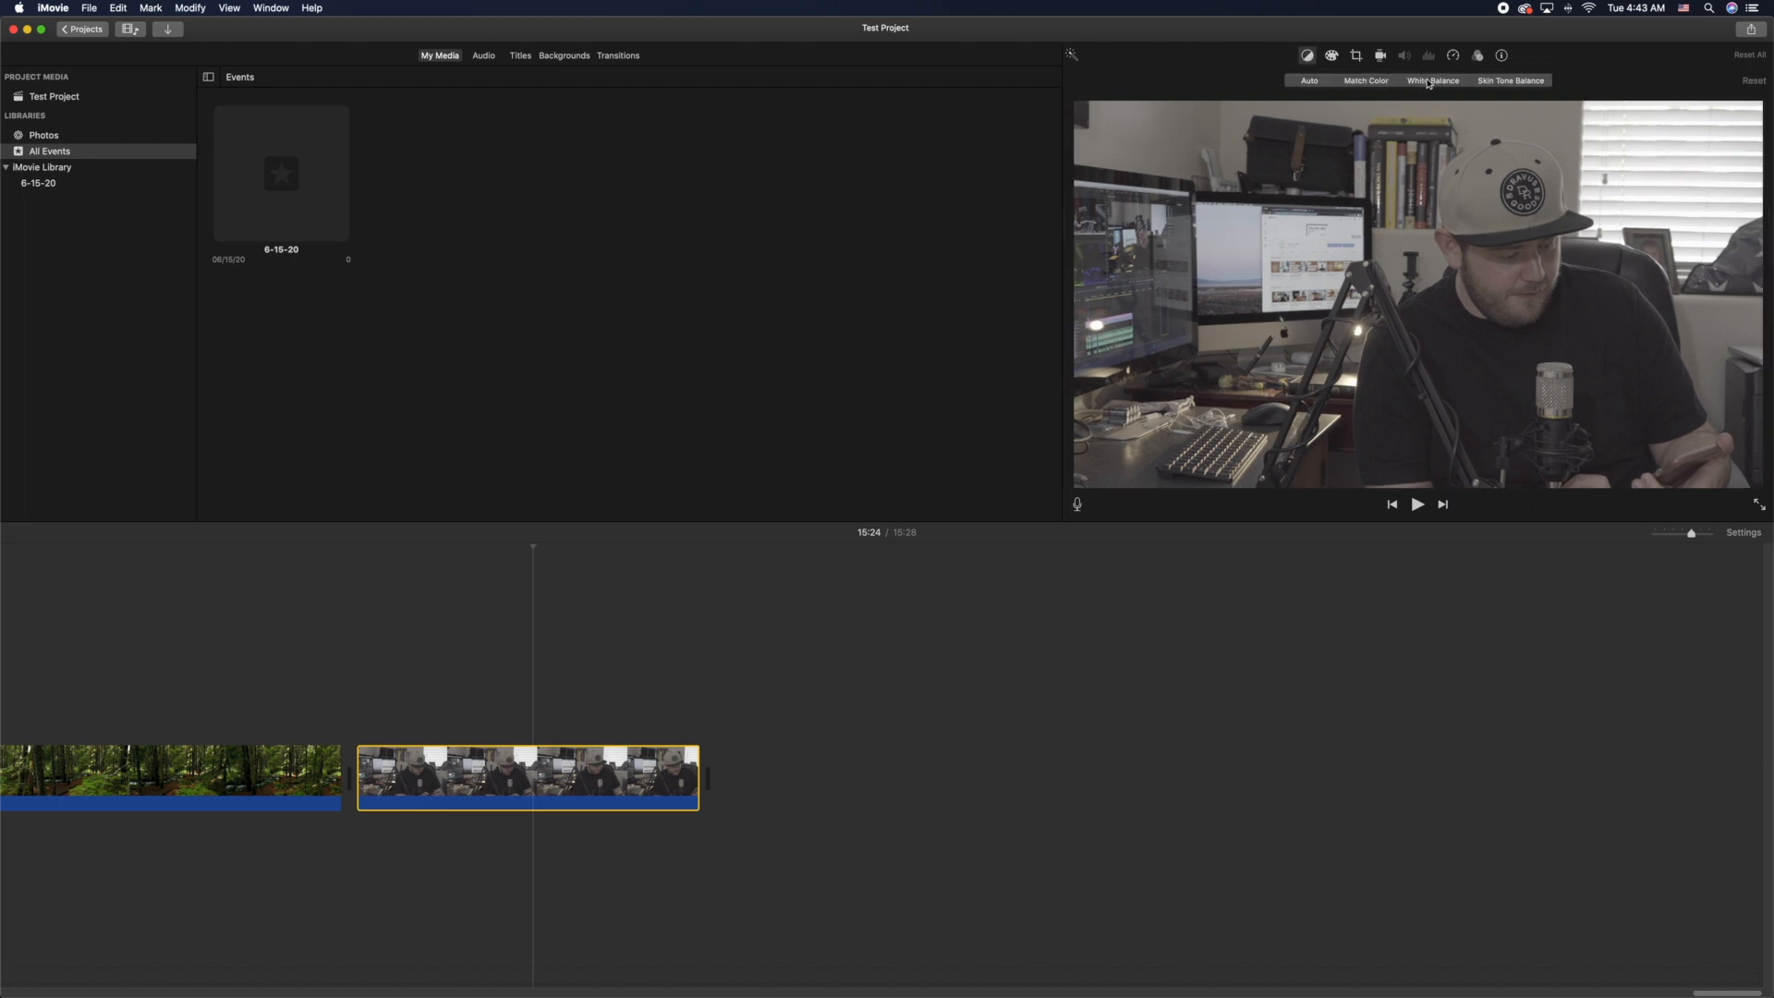
click(1311, 83)
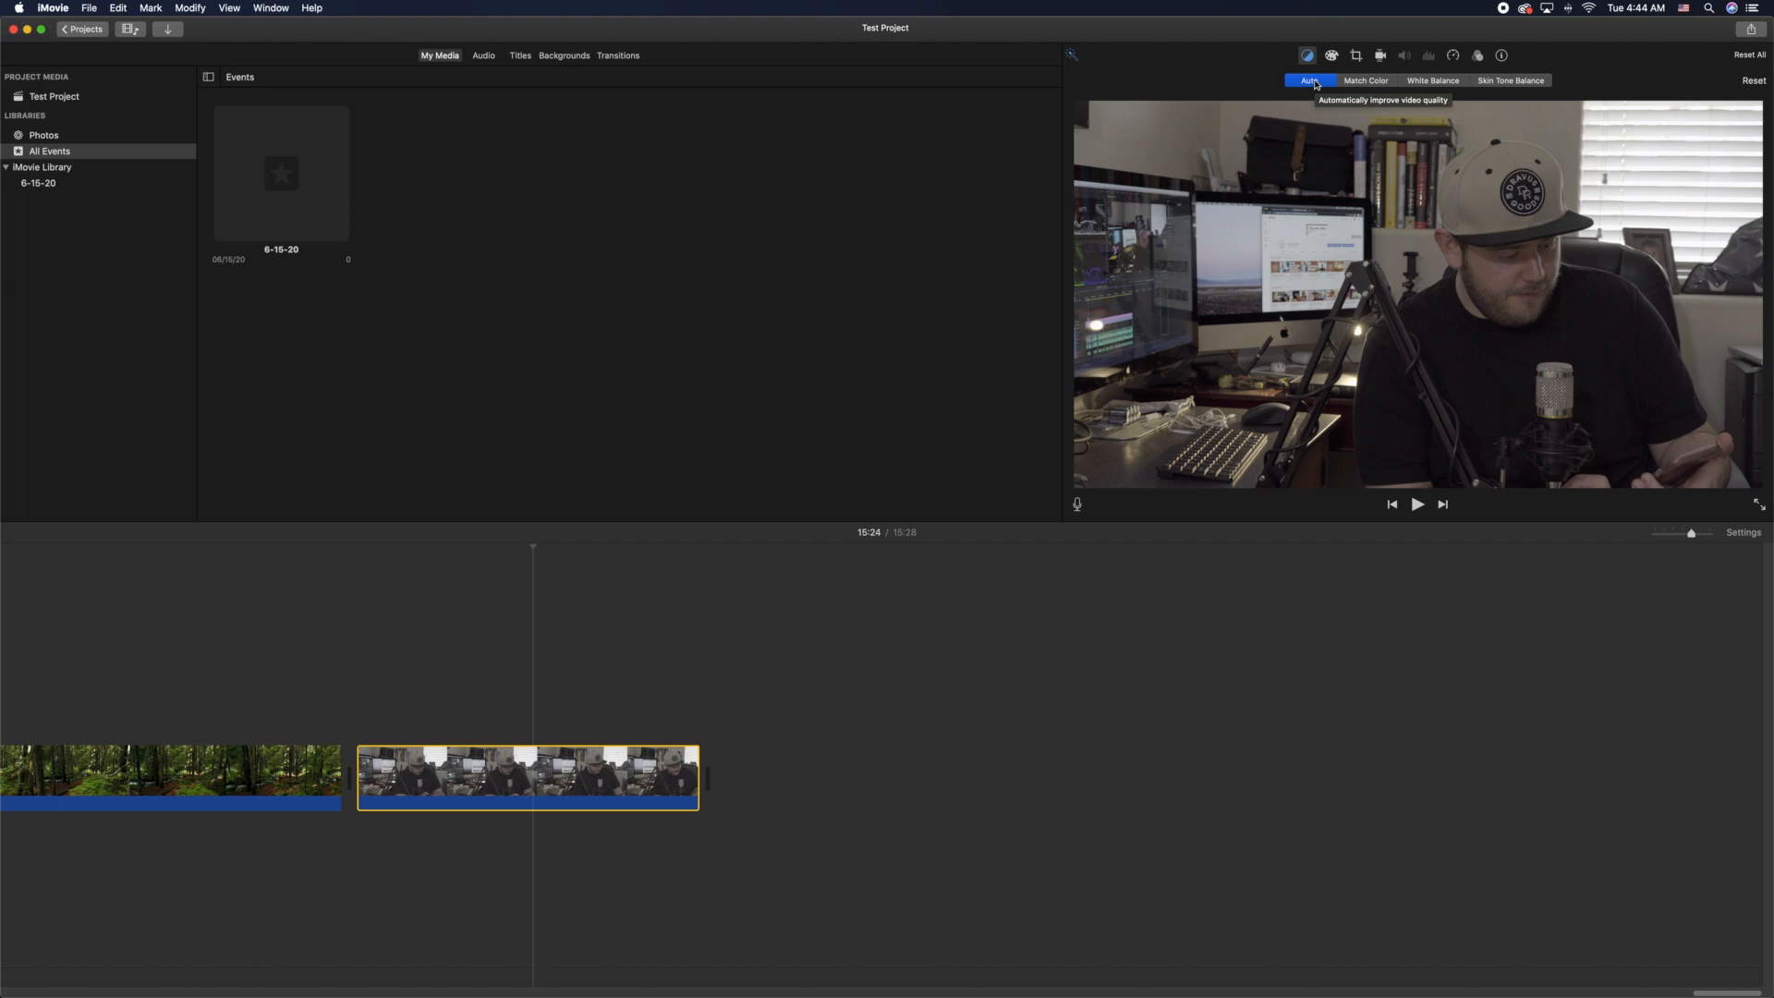
click(1315, 84)
click(1316, 84)
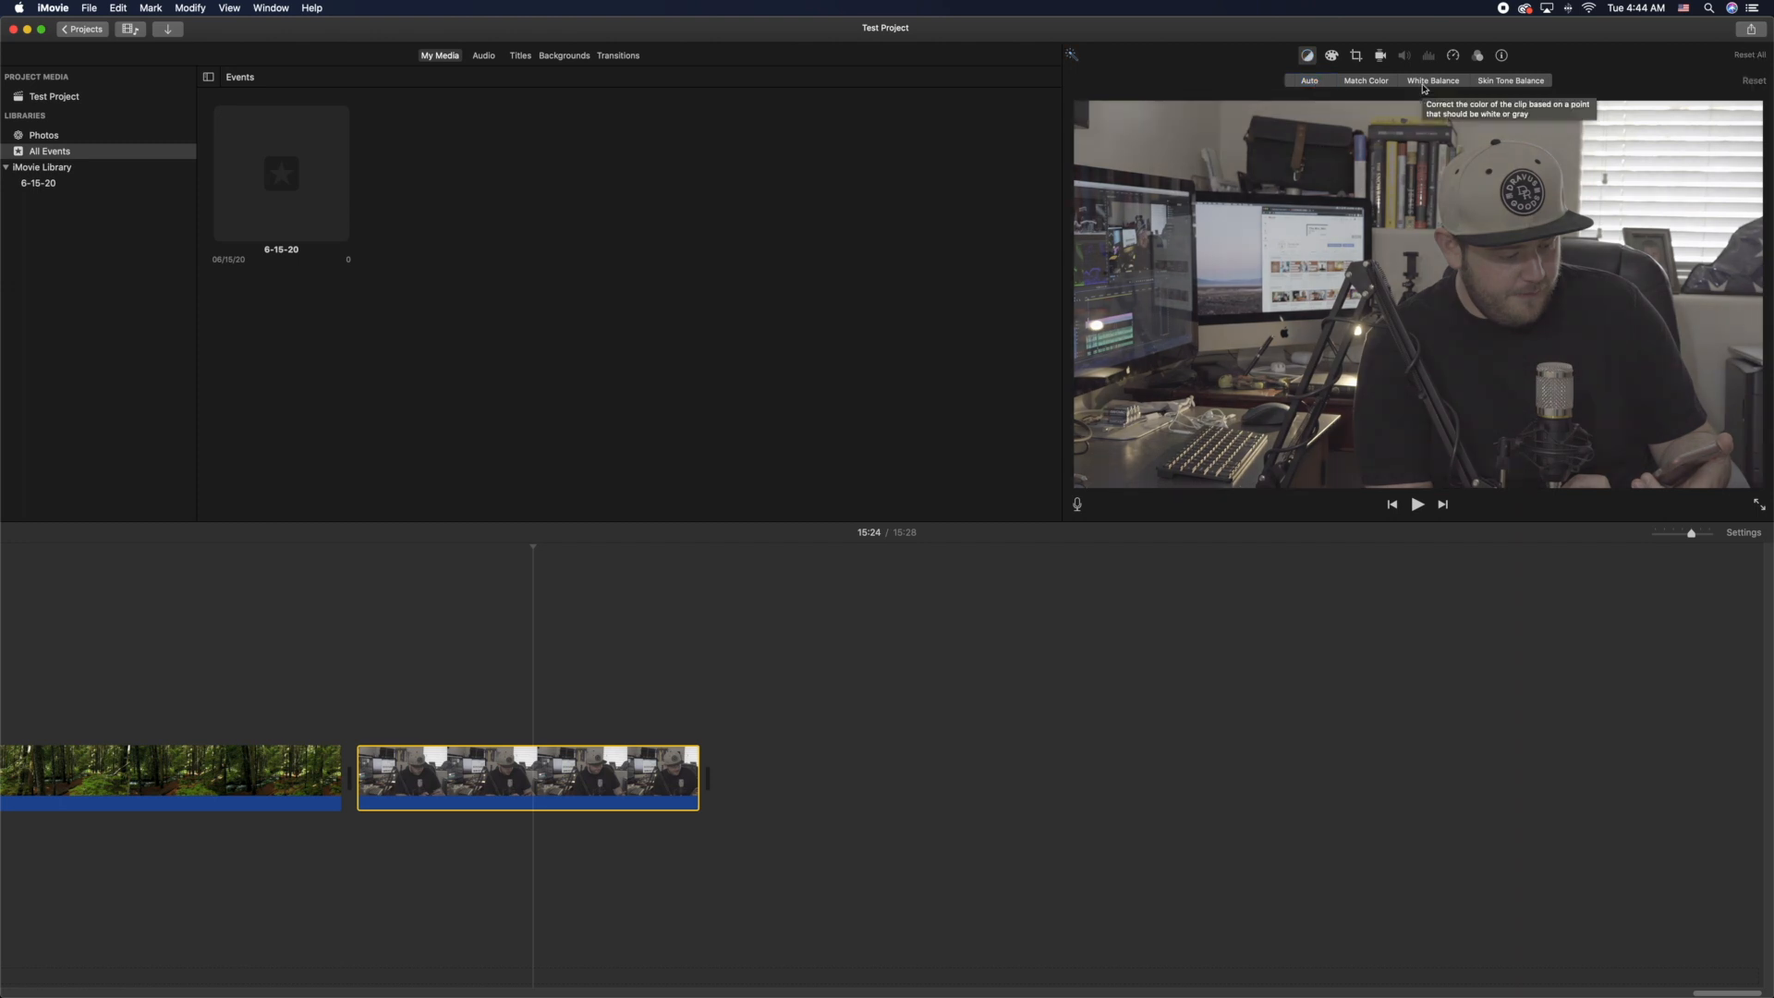
Step: White-balance the talking-head clip by sampling a neutral book spine on the background shelf, and apply the correction
click(1432, 81)
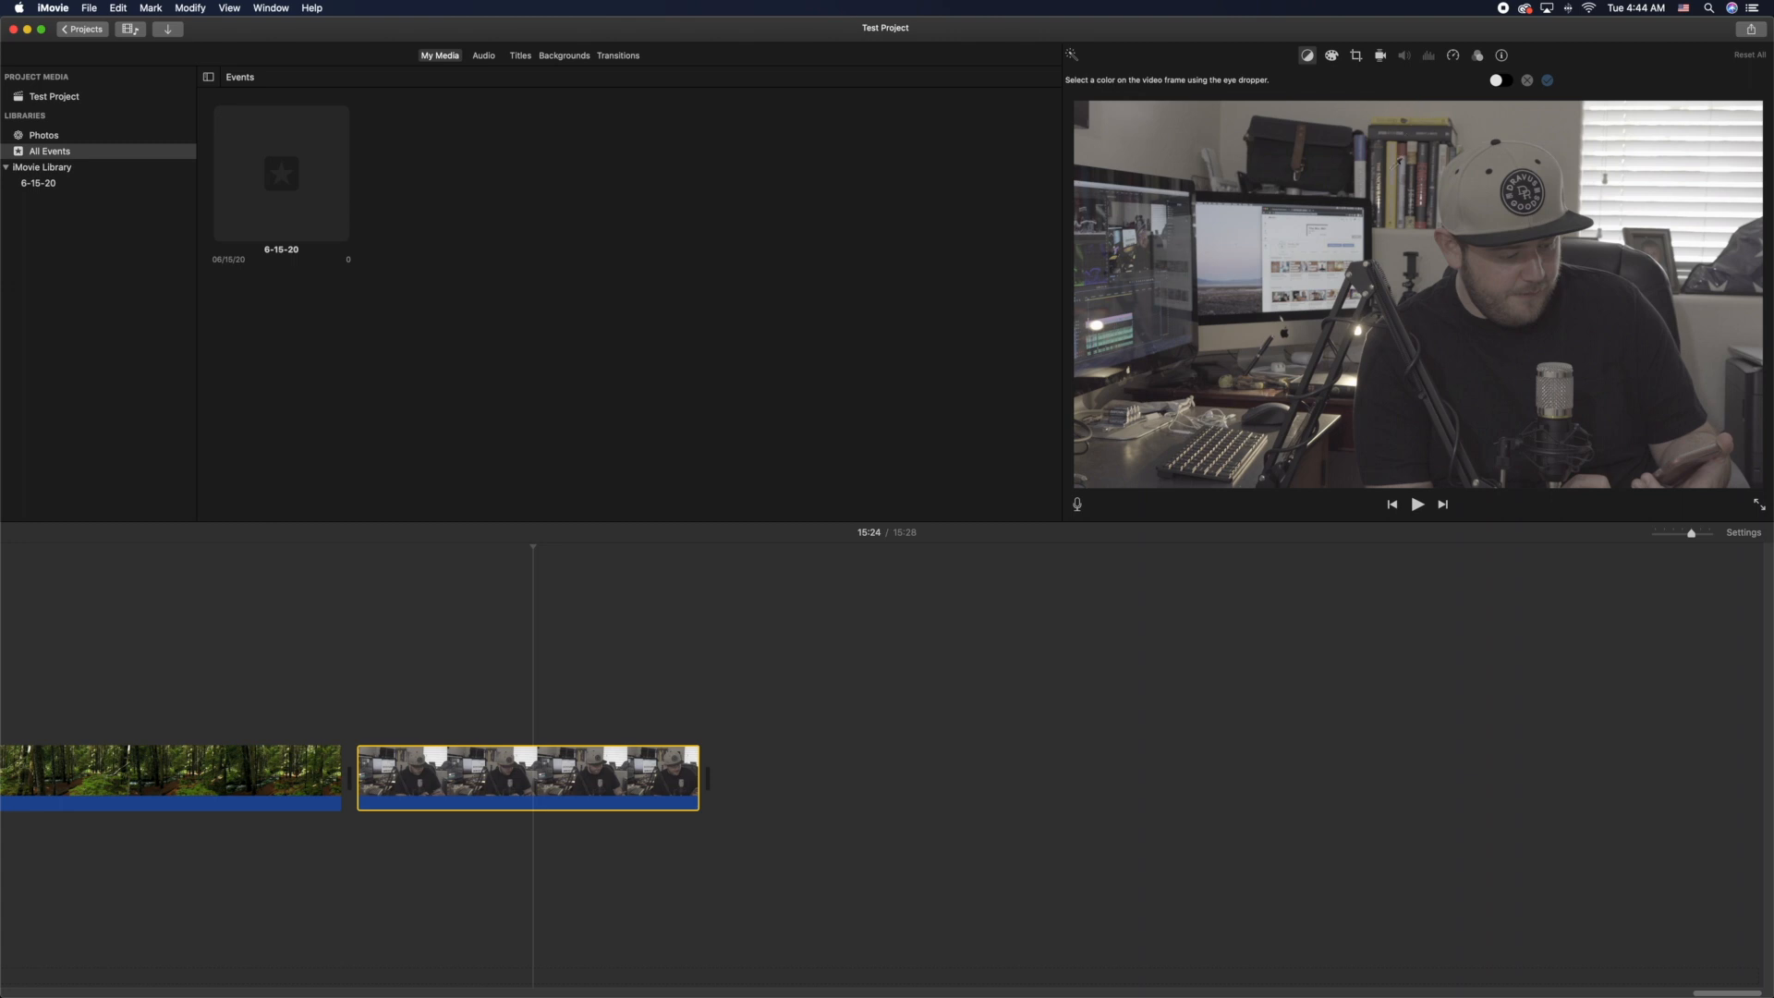
click(1367, 157)
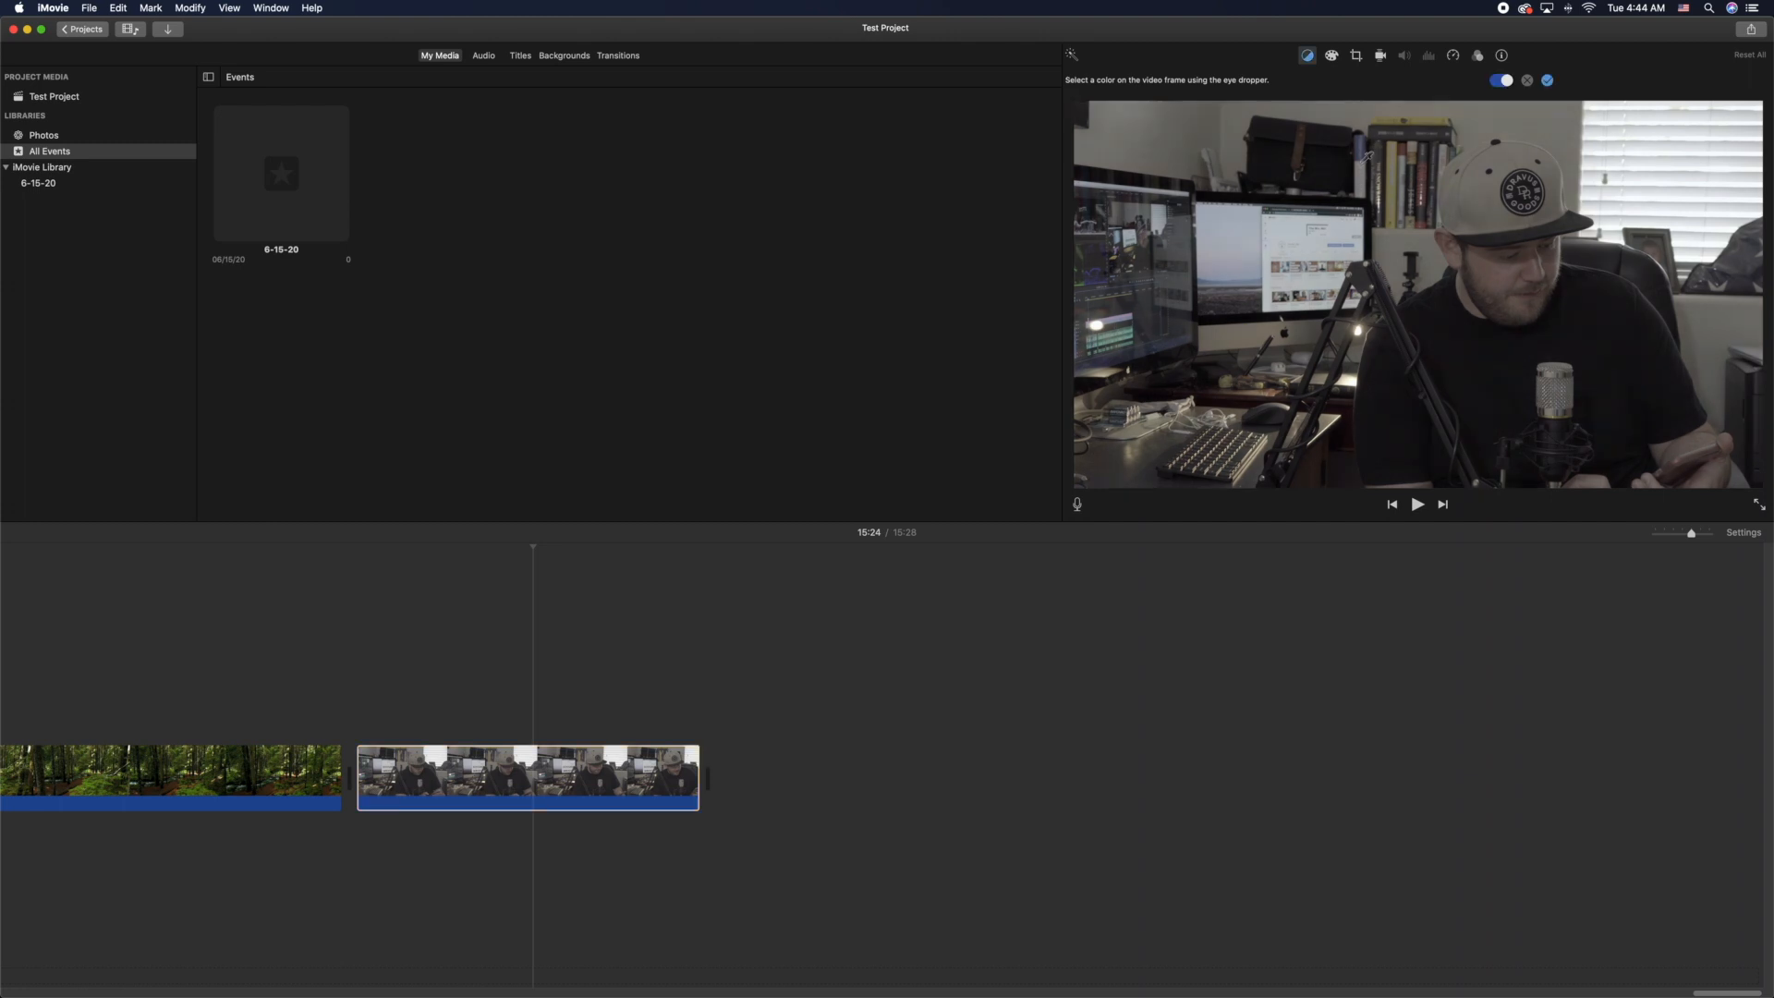
click(1547, 82)
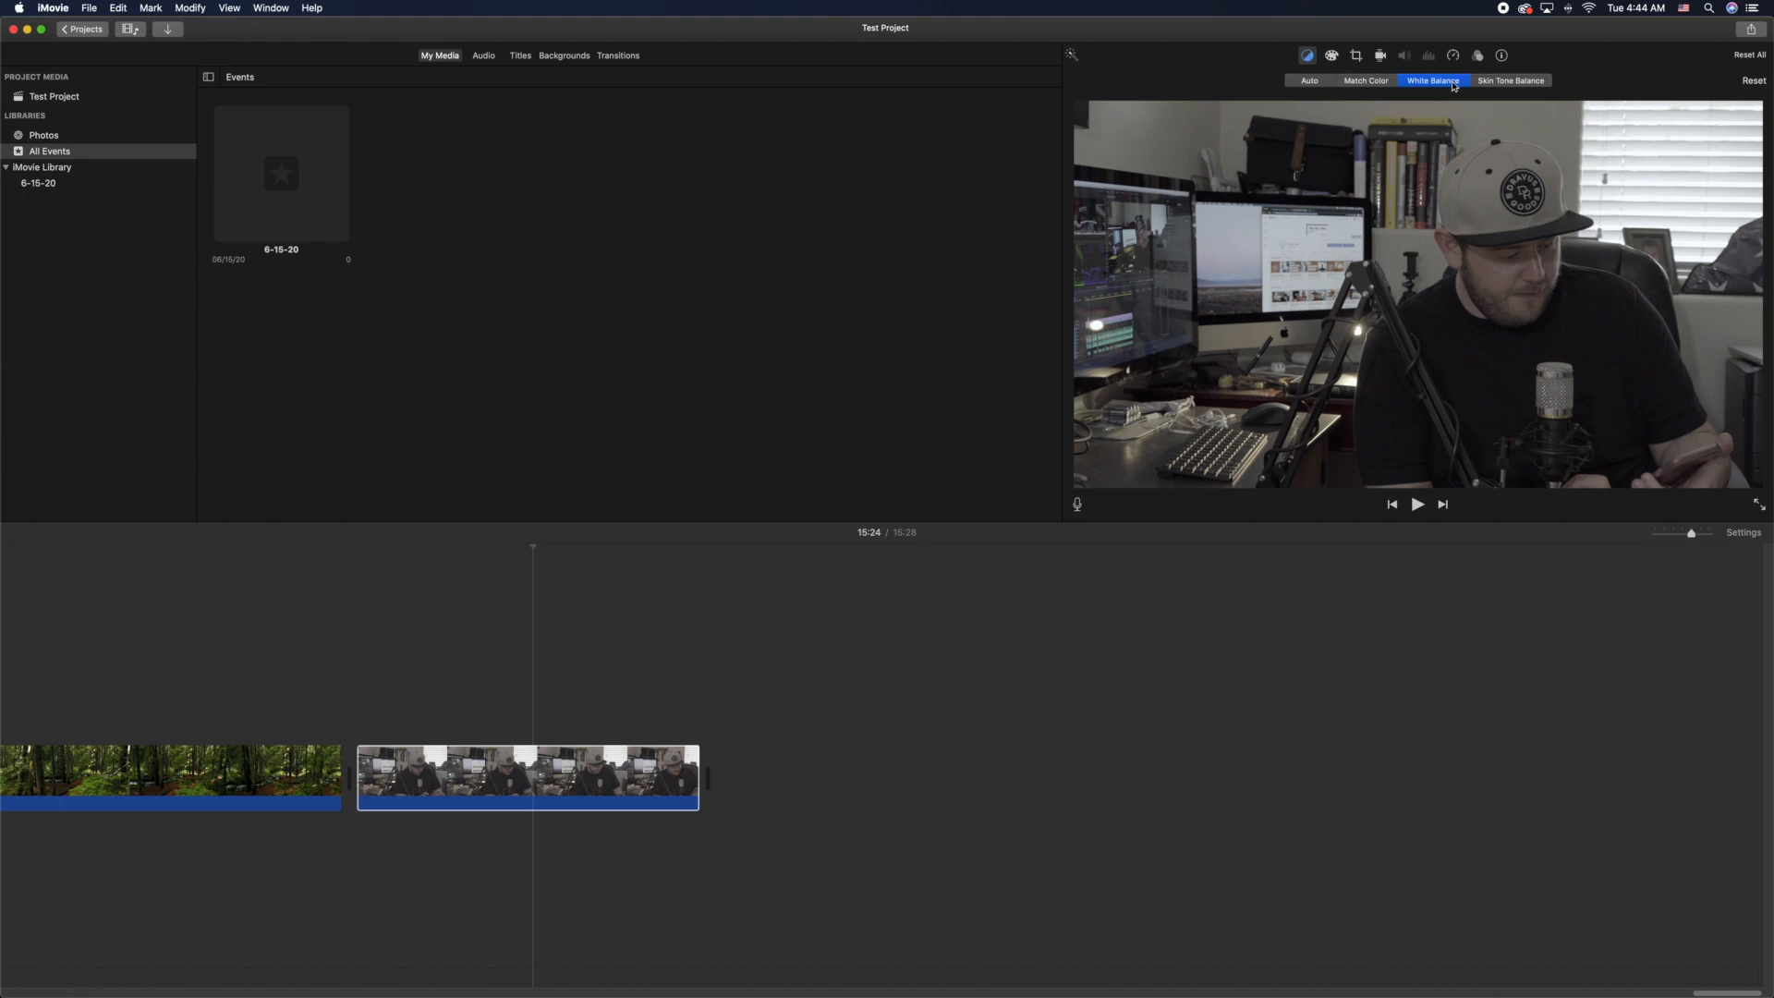
Step: Color-correct the talking-head clip with deeper blacks, brighter whites and slightly raised overall brightness
click(1332, 57)
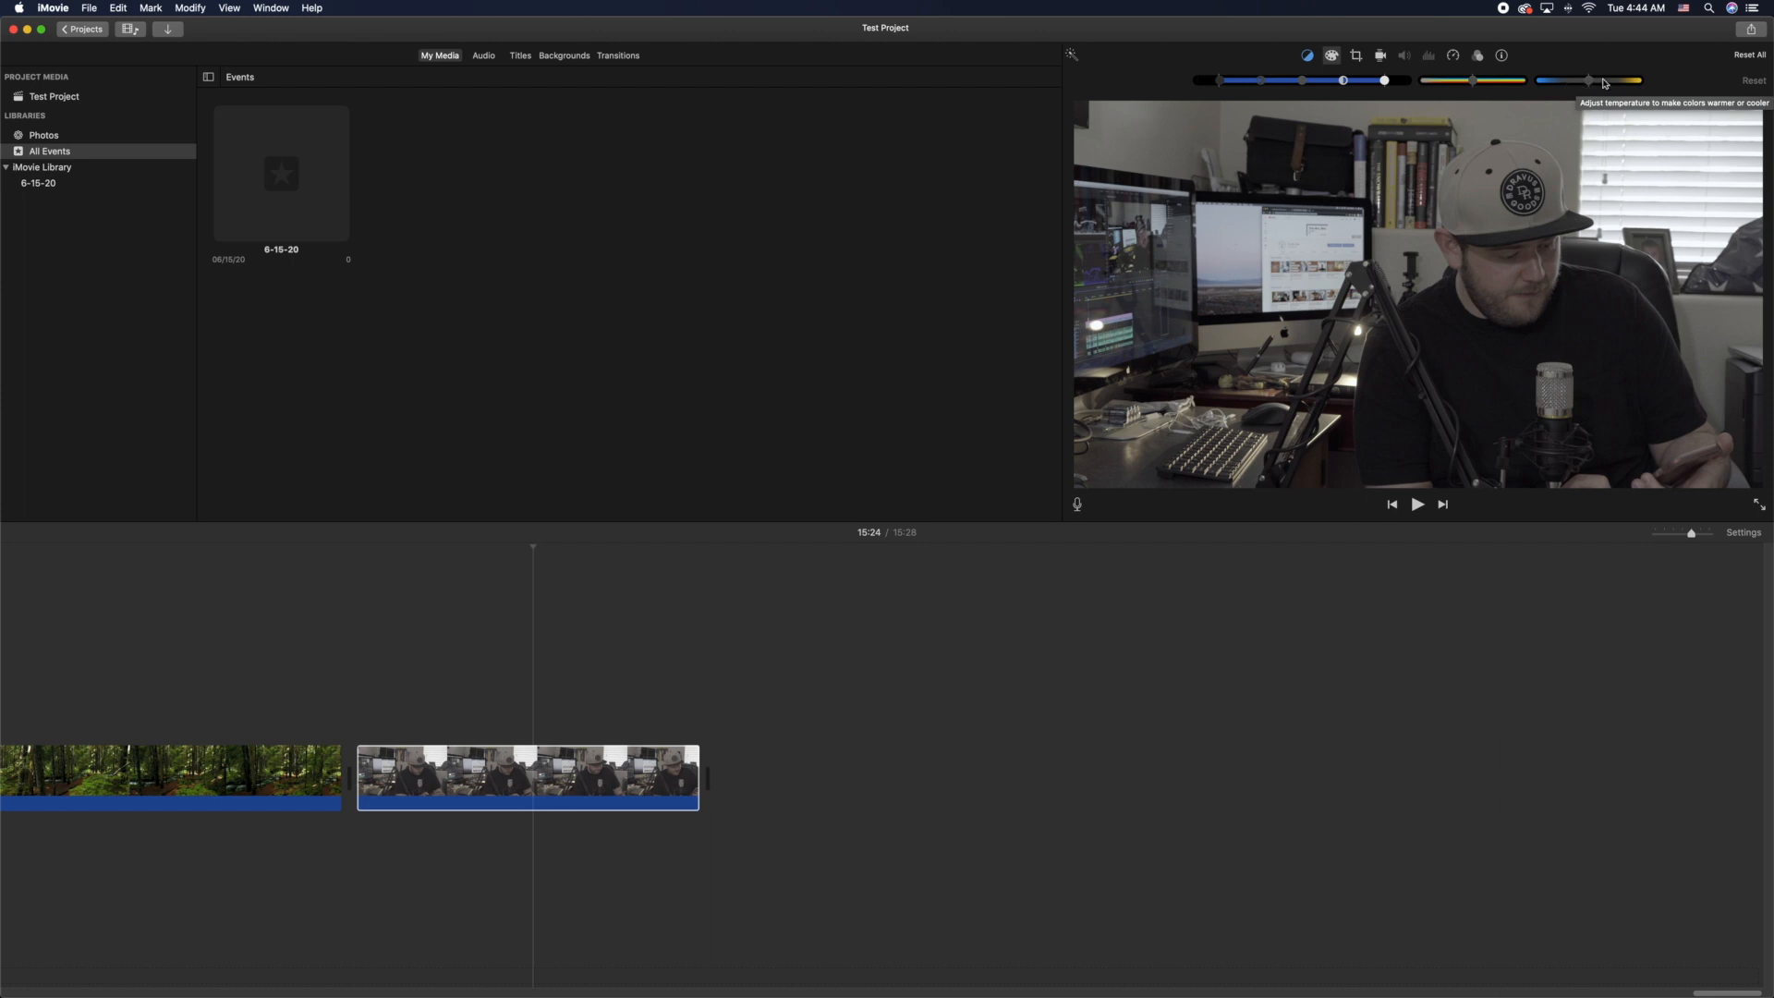
drag(1221, 87, 1212, 86)
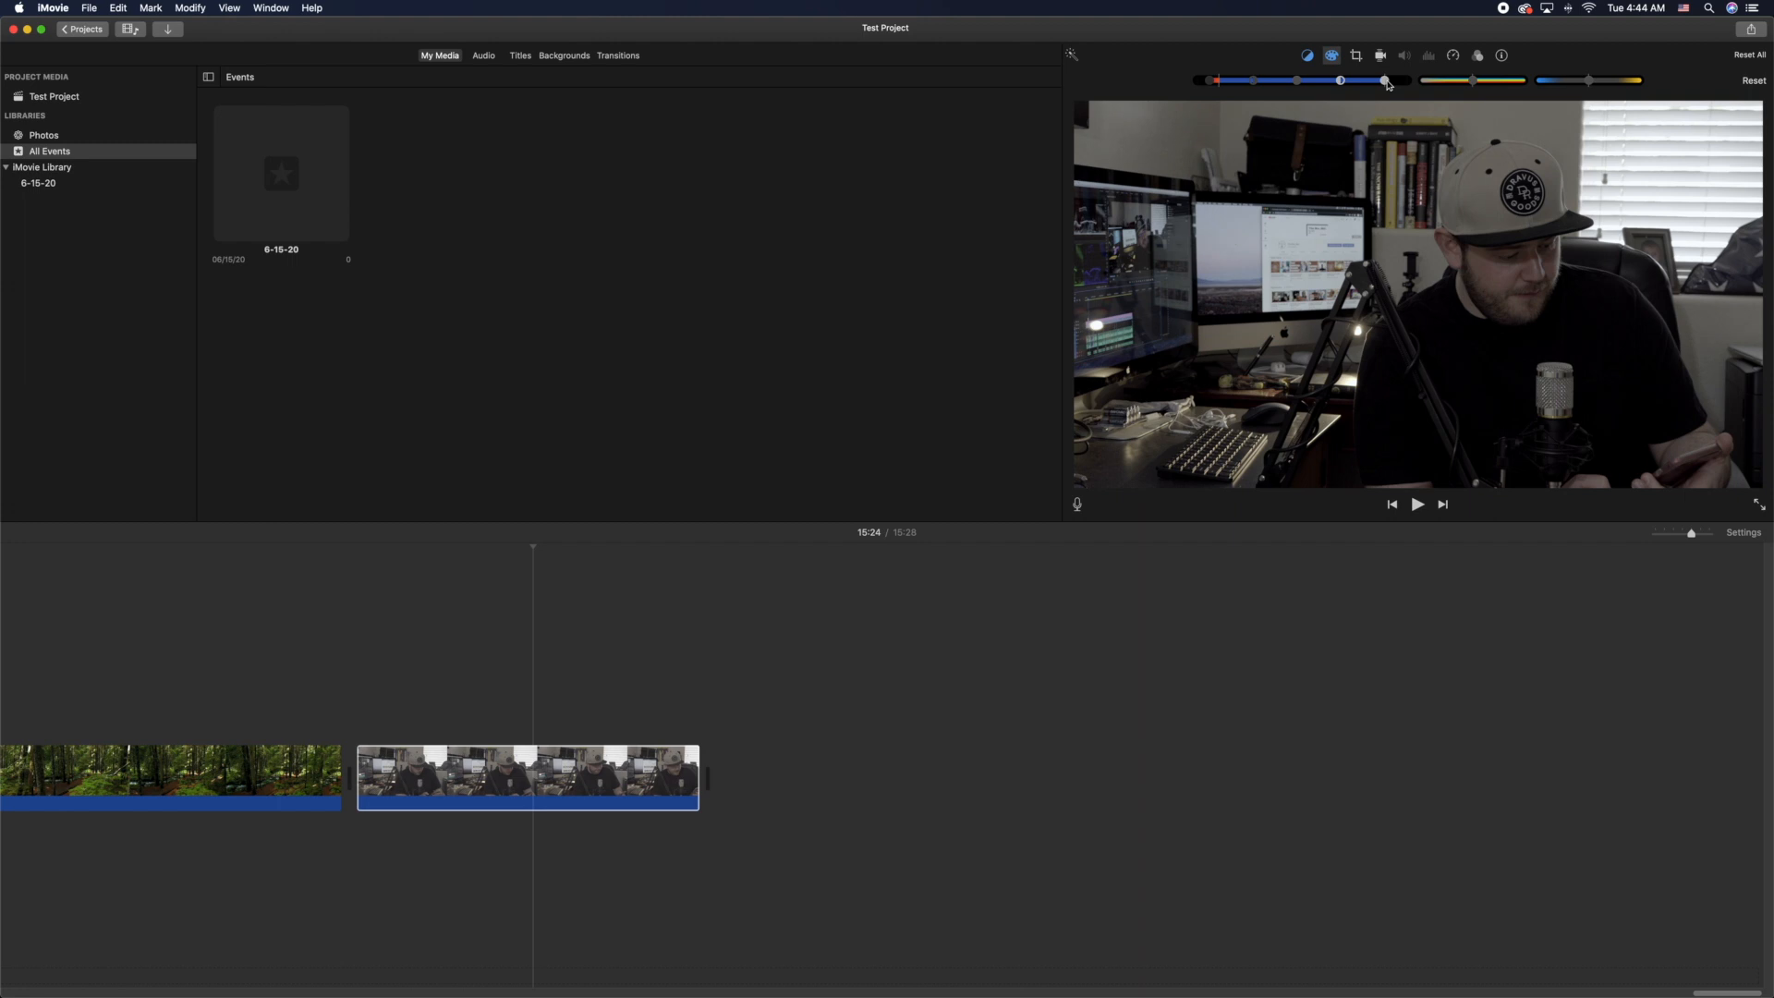
drag(1386, 82, 1399, 81)
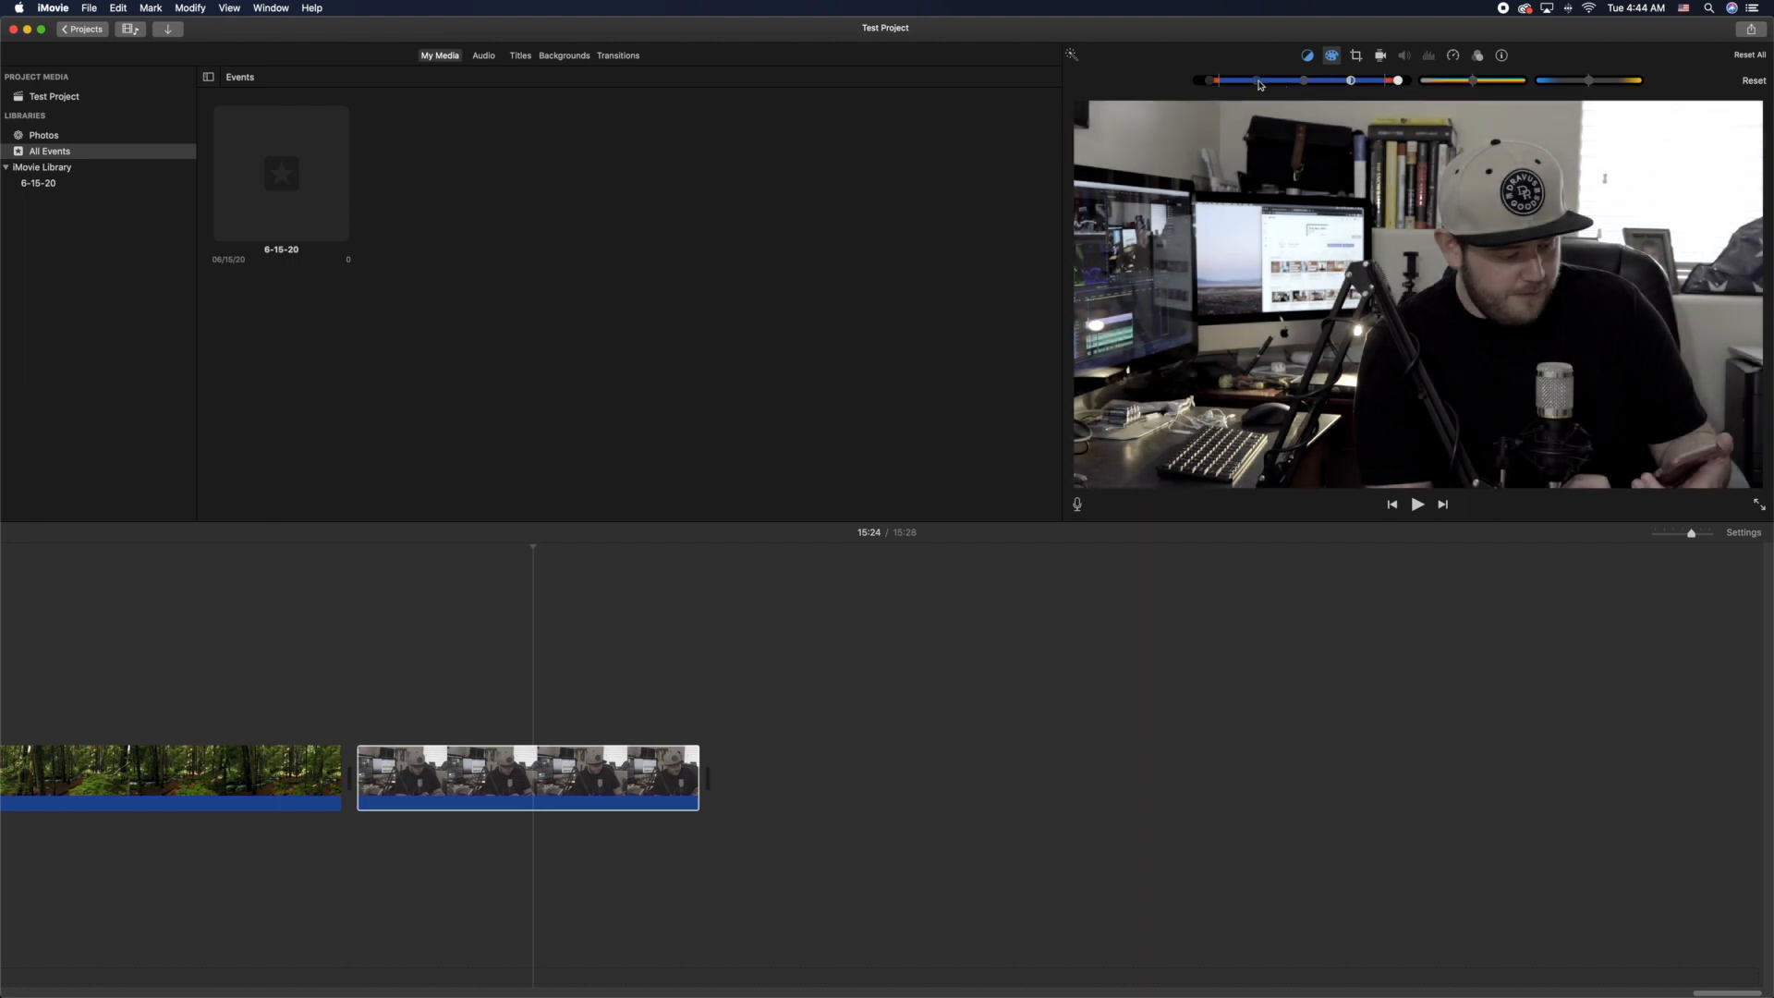
drag(1259, 84, 1307, 87)
drag(1306, 86, 1310, 86)
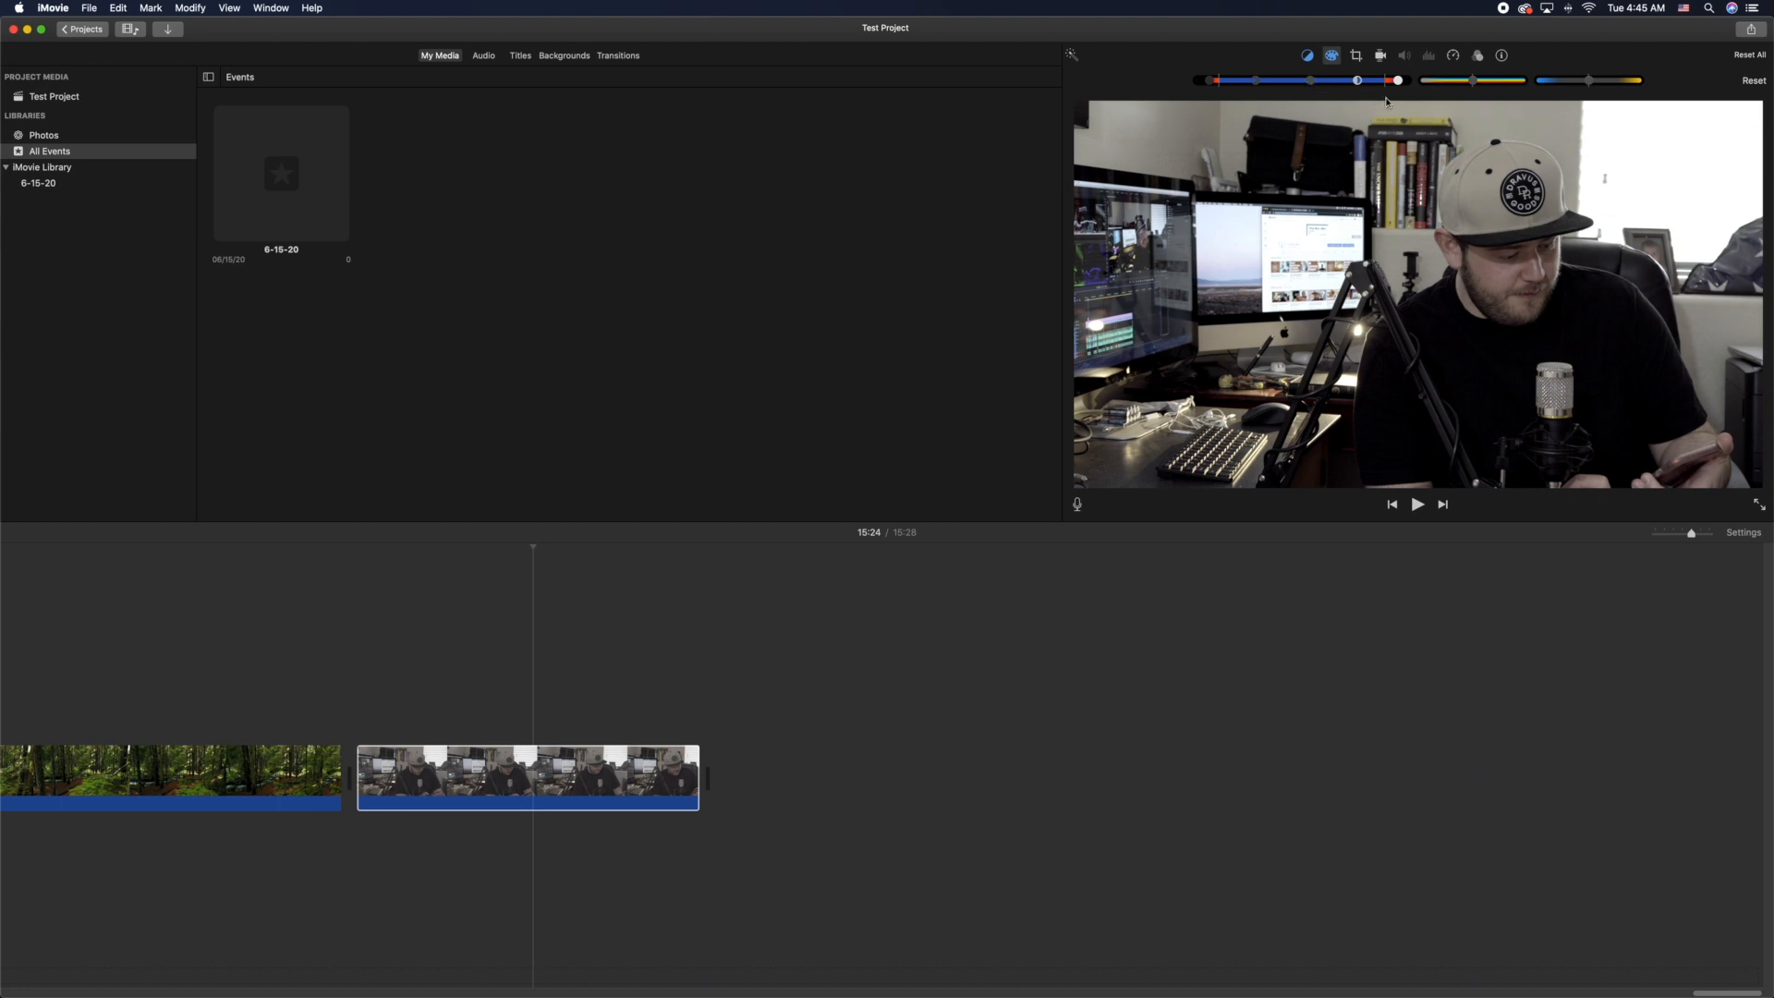
Step: Increase the talking-head clip's saturation and make its color temperature slightly cooler
drag(1476, 86, 1497, 86)
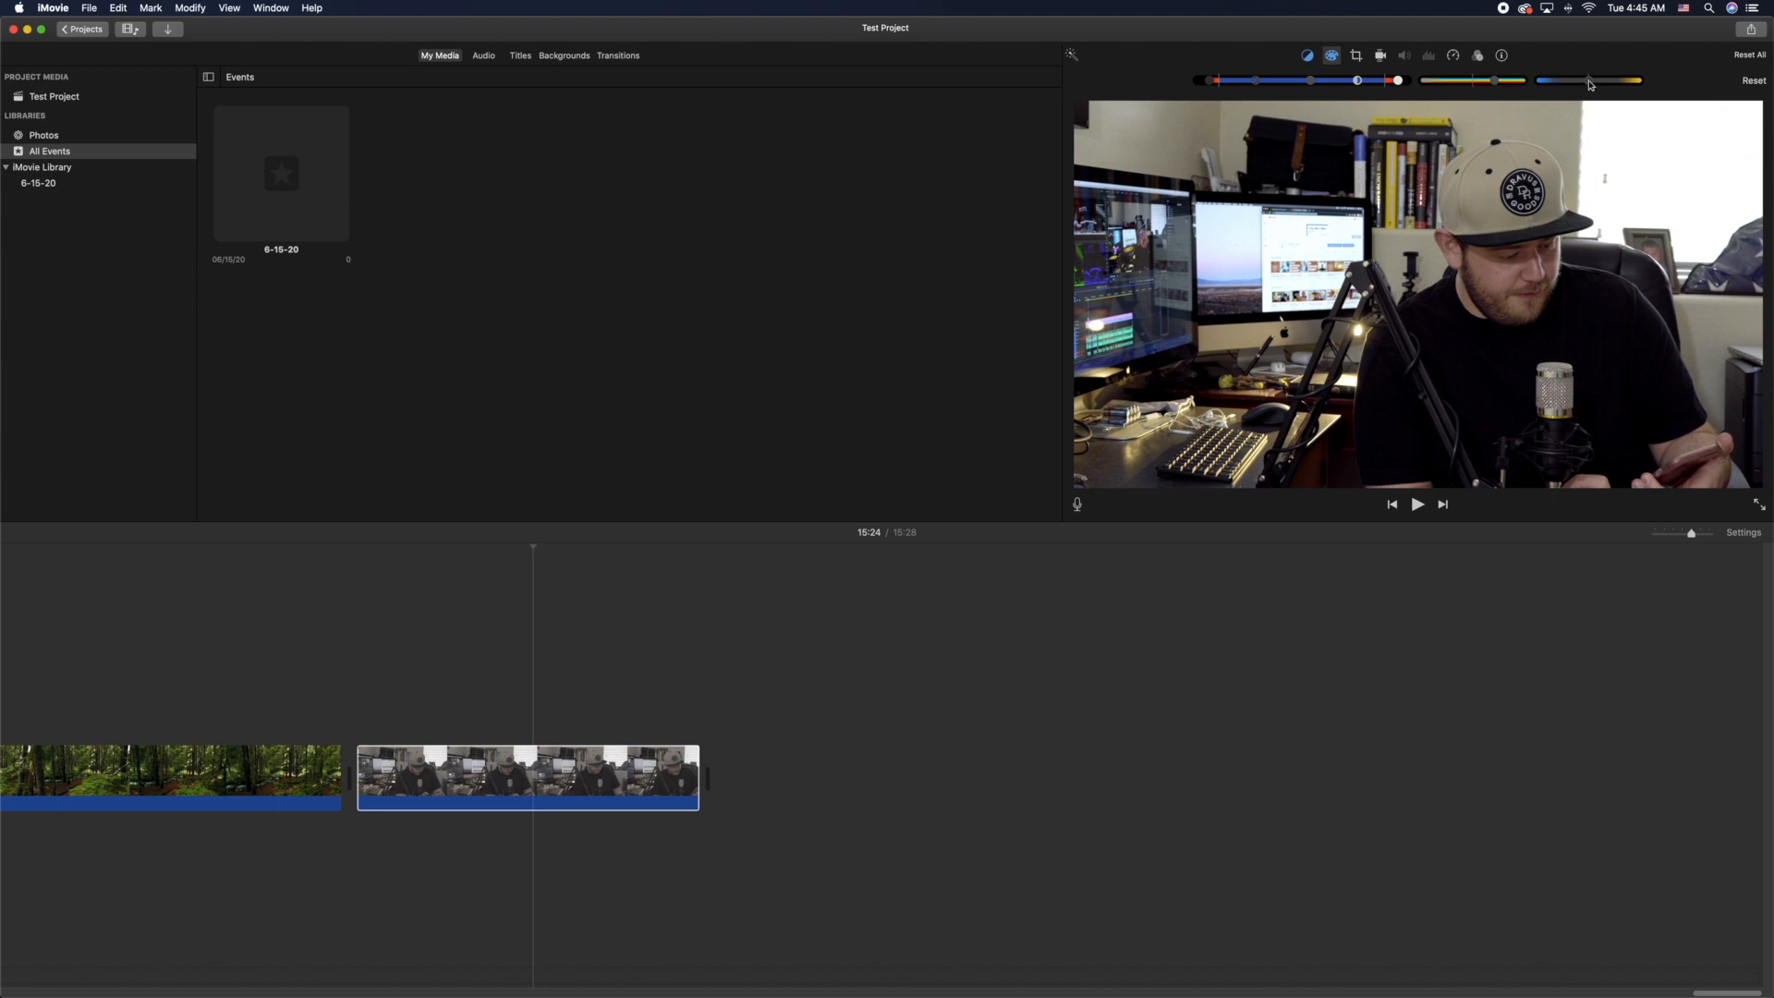
mouse_move(1586, 84)
mouse_down()
mouse_move(1537, 85)
mouse_move(1598, 87)
mouse_move(1583, 88)
mouse_up()
Step: Compare the graded talking-head clip with the original by resetting all adjustments and restoring them, twice
click(1755, 61)
key(super+z)
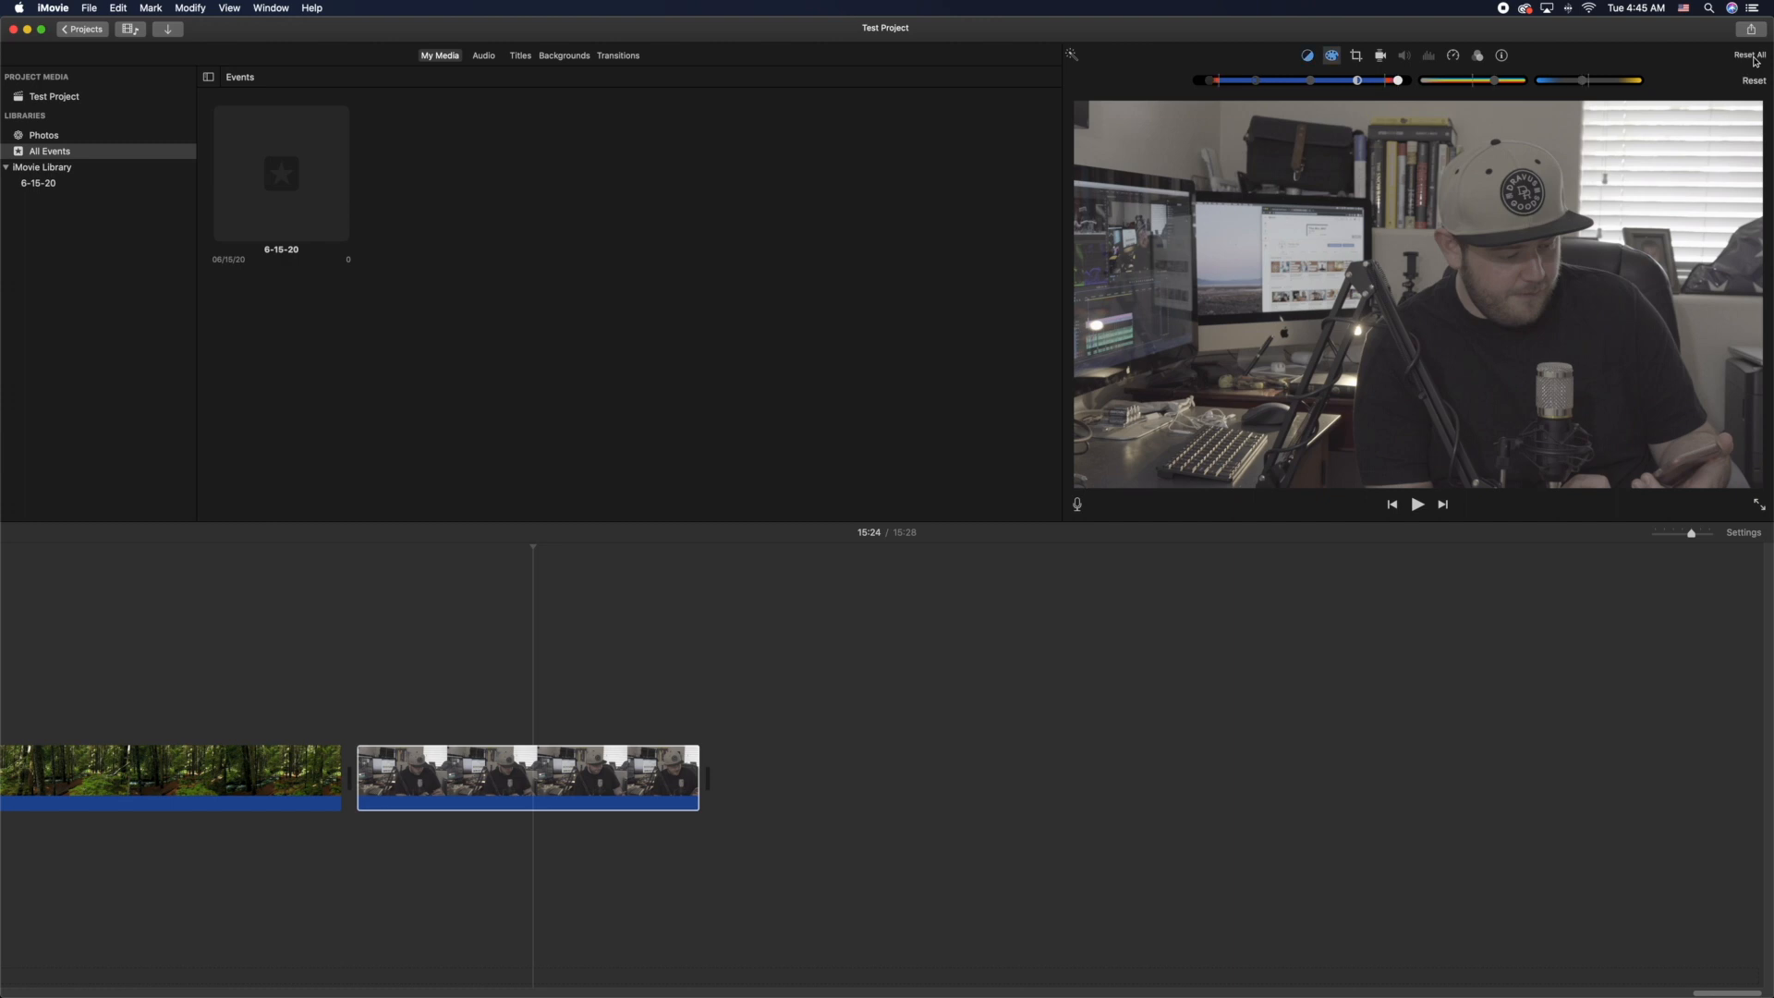
click(1754, 61)
key(super+z)
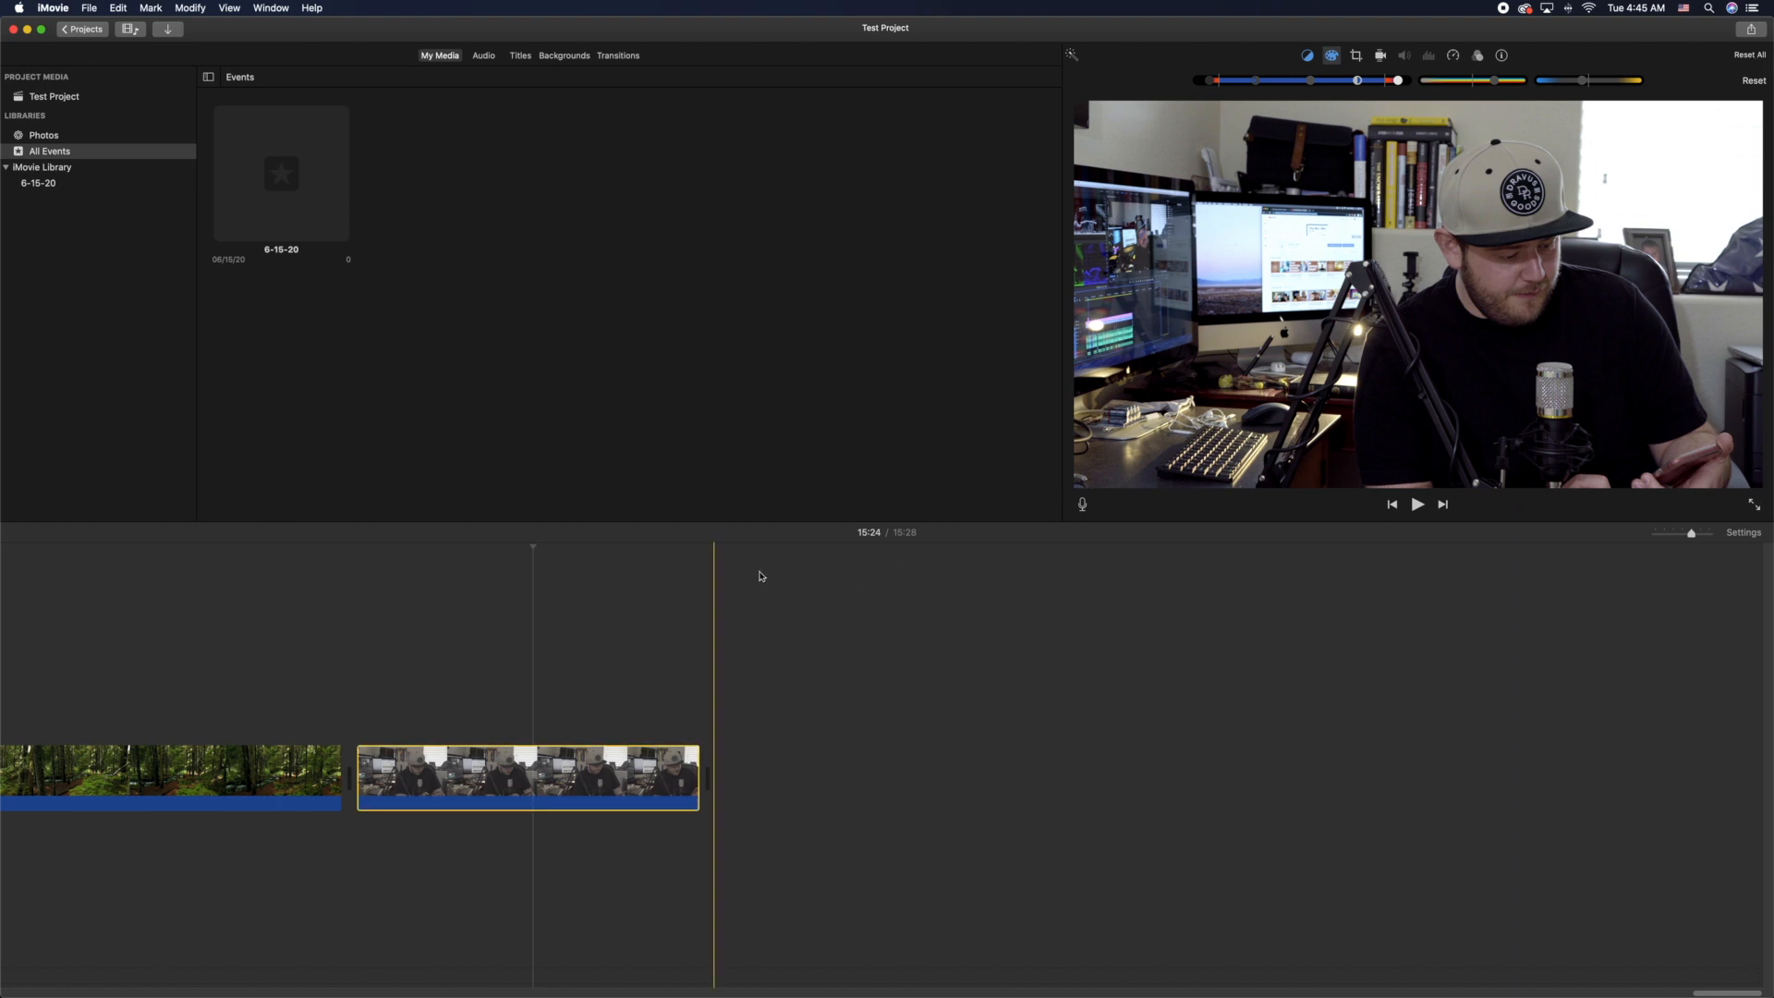
Step: Select the forest clip before the last talking-head clip and apply the Auto color balance, toggling it to compare
scroll(767, 582, left, 5)
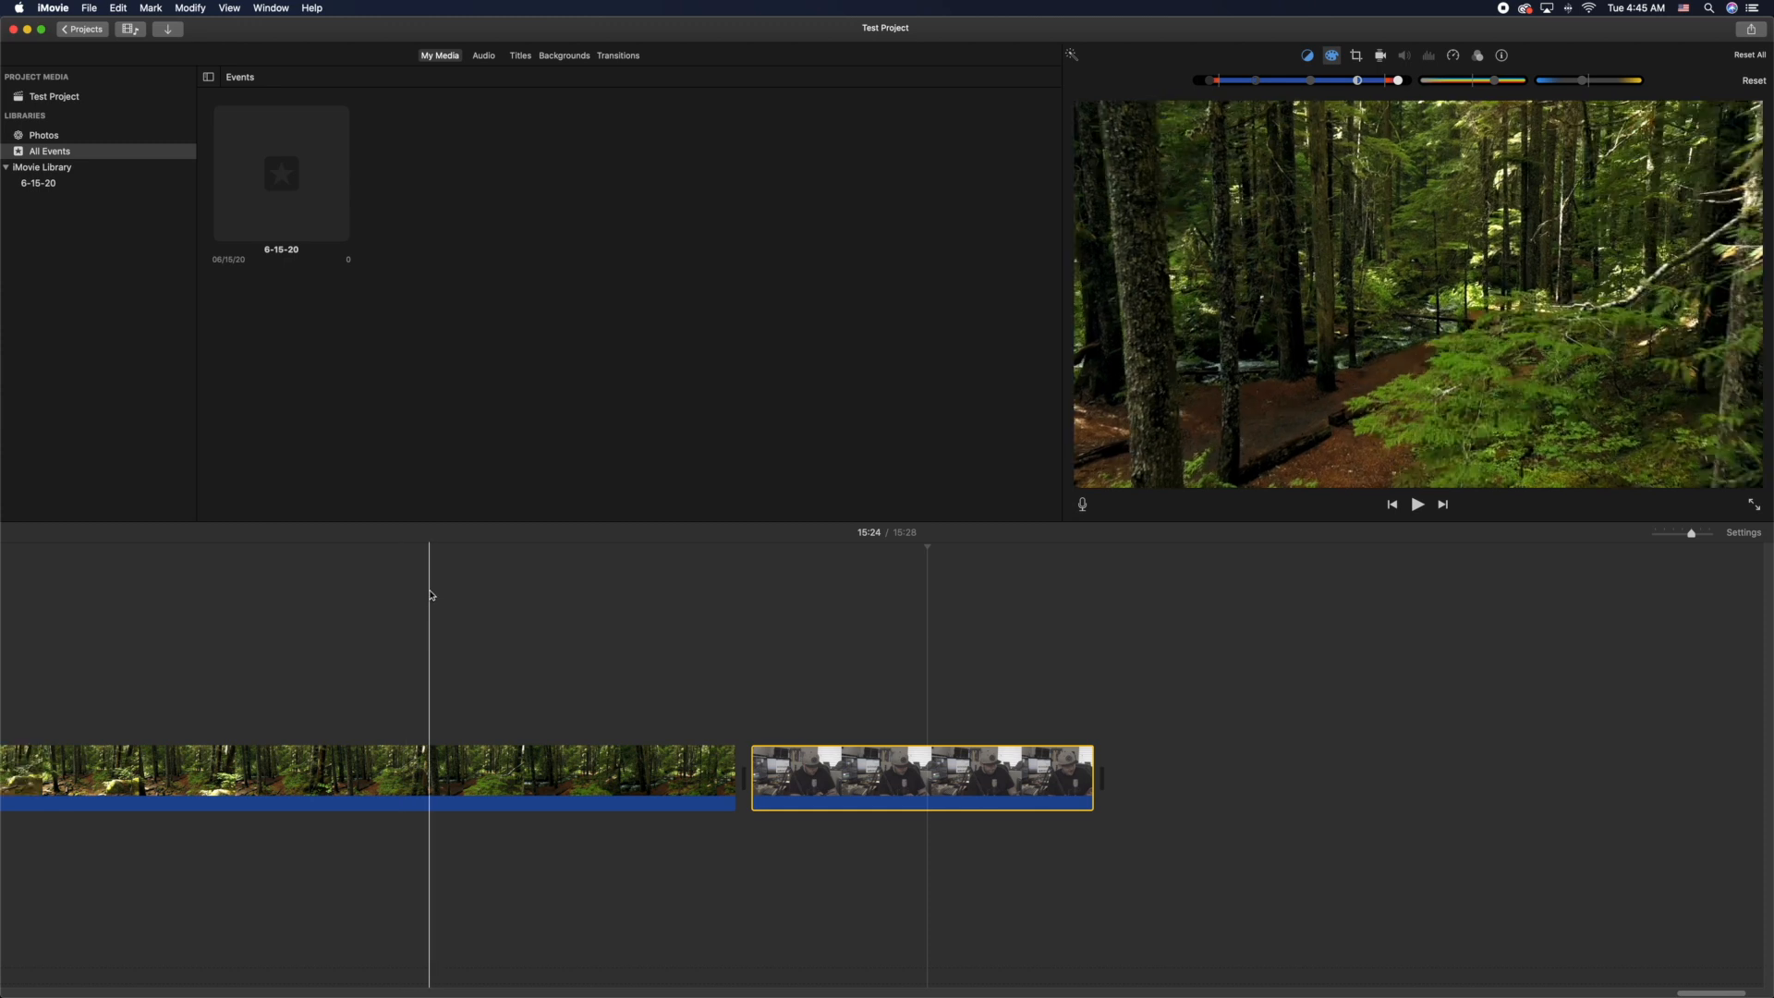
scroll(430, 596, left, 8)
scroll(349, 641, left, 4)
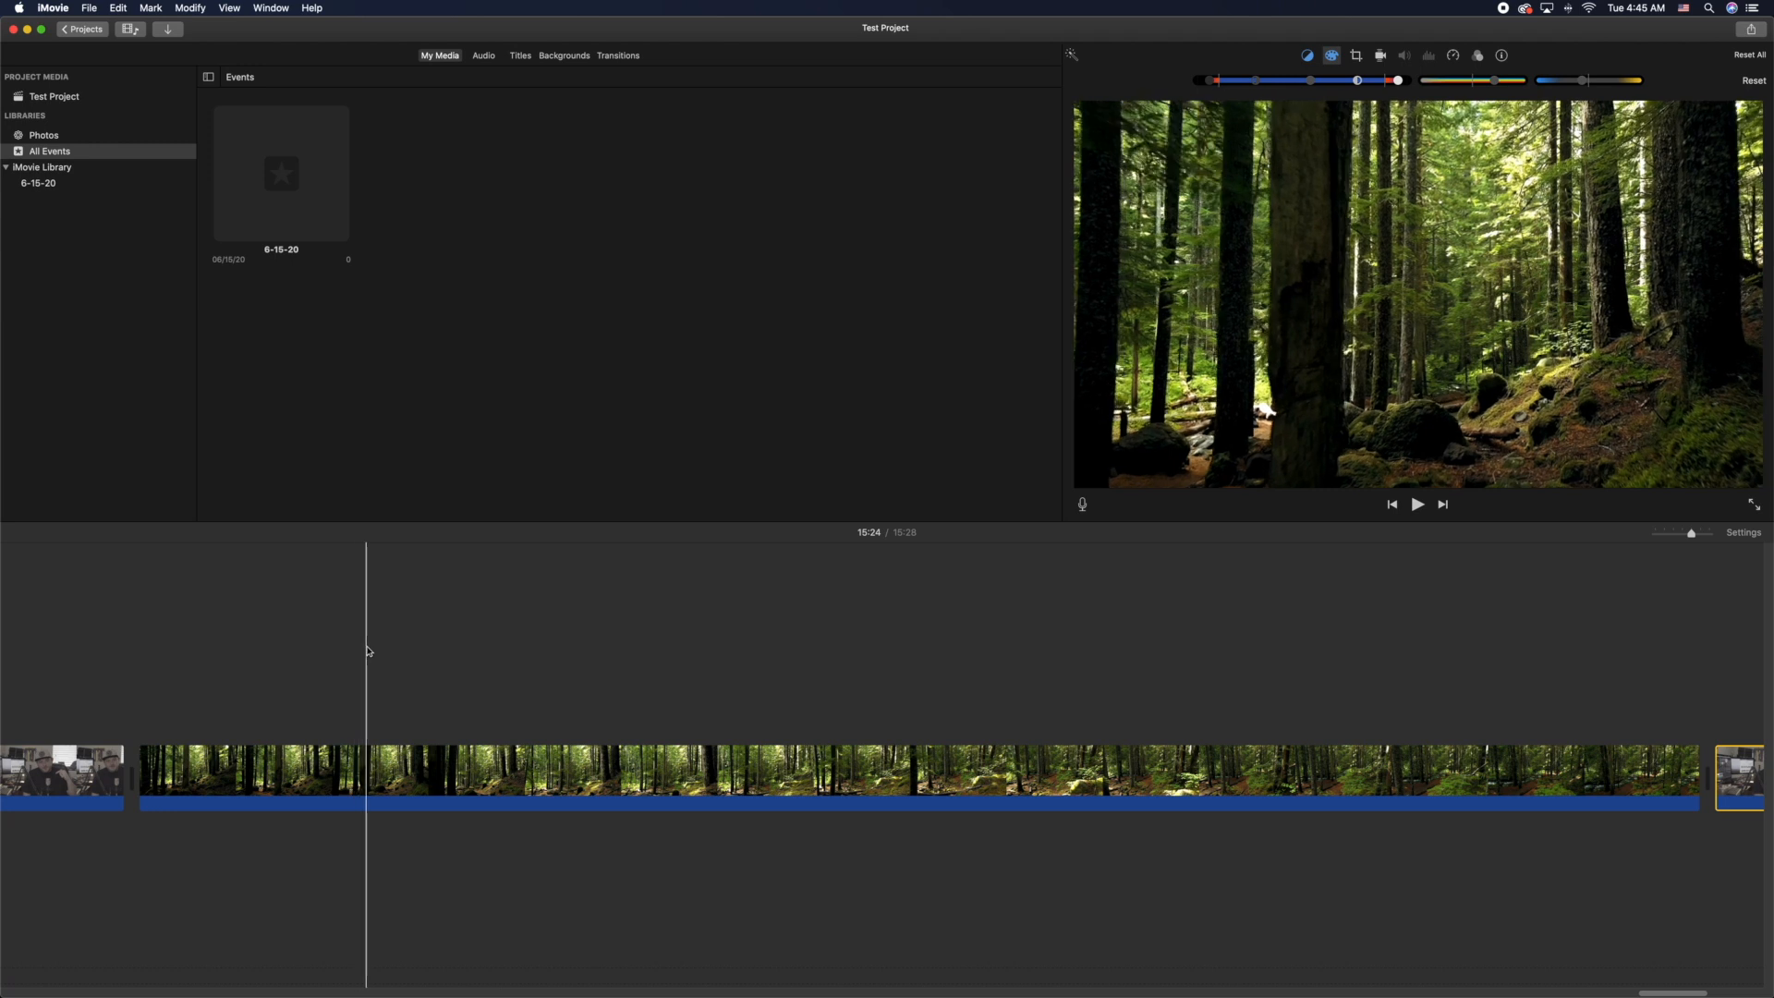
click(351, 651)
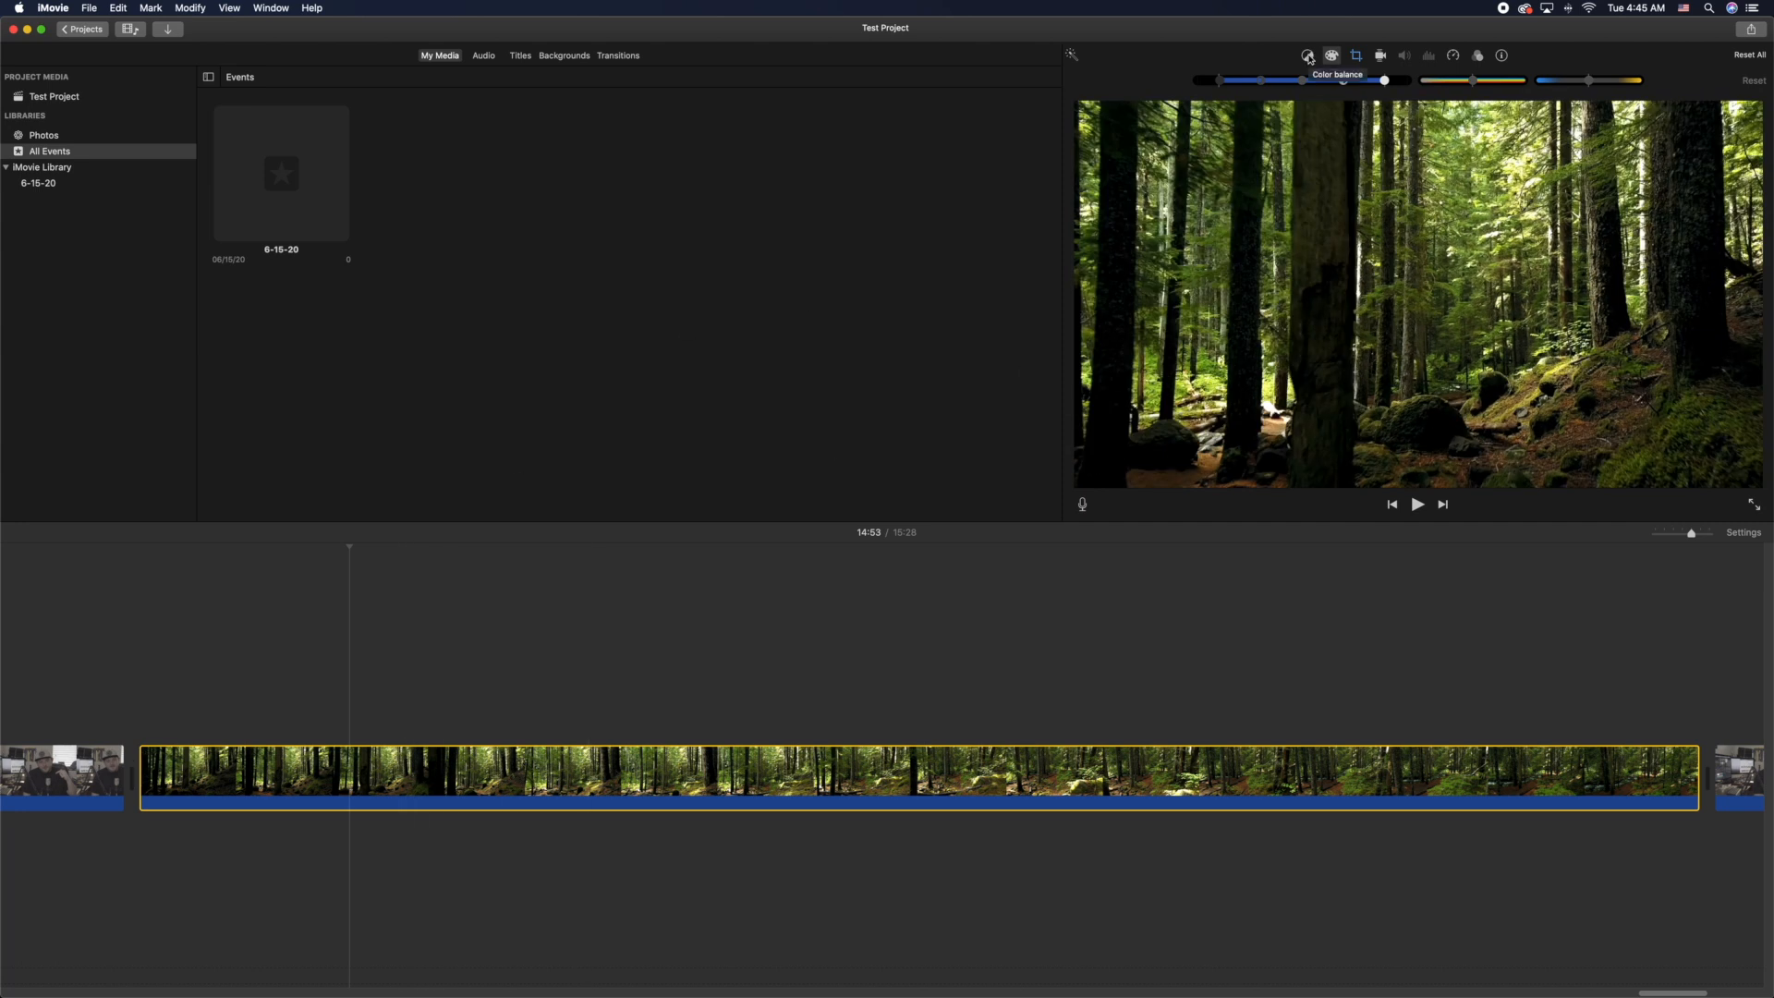
click(1308, 57)
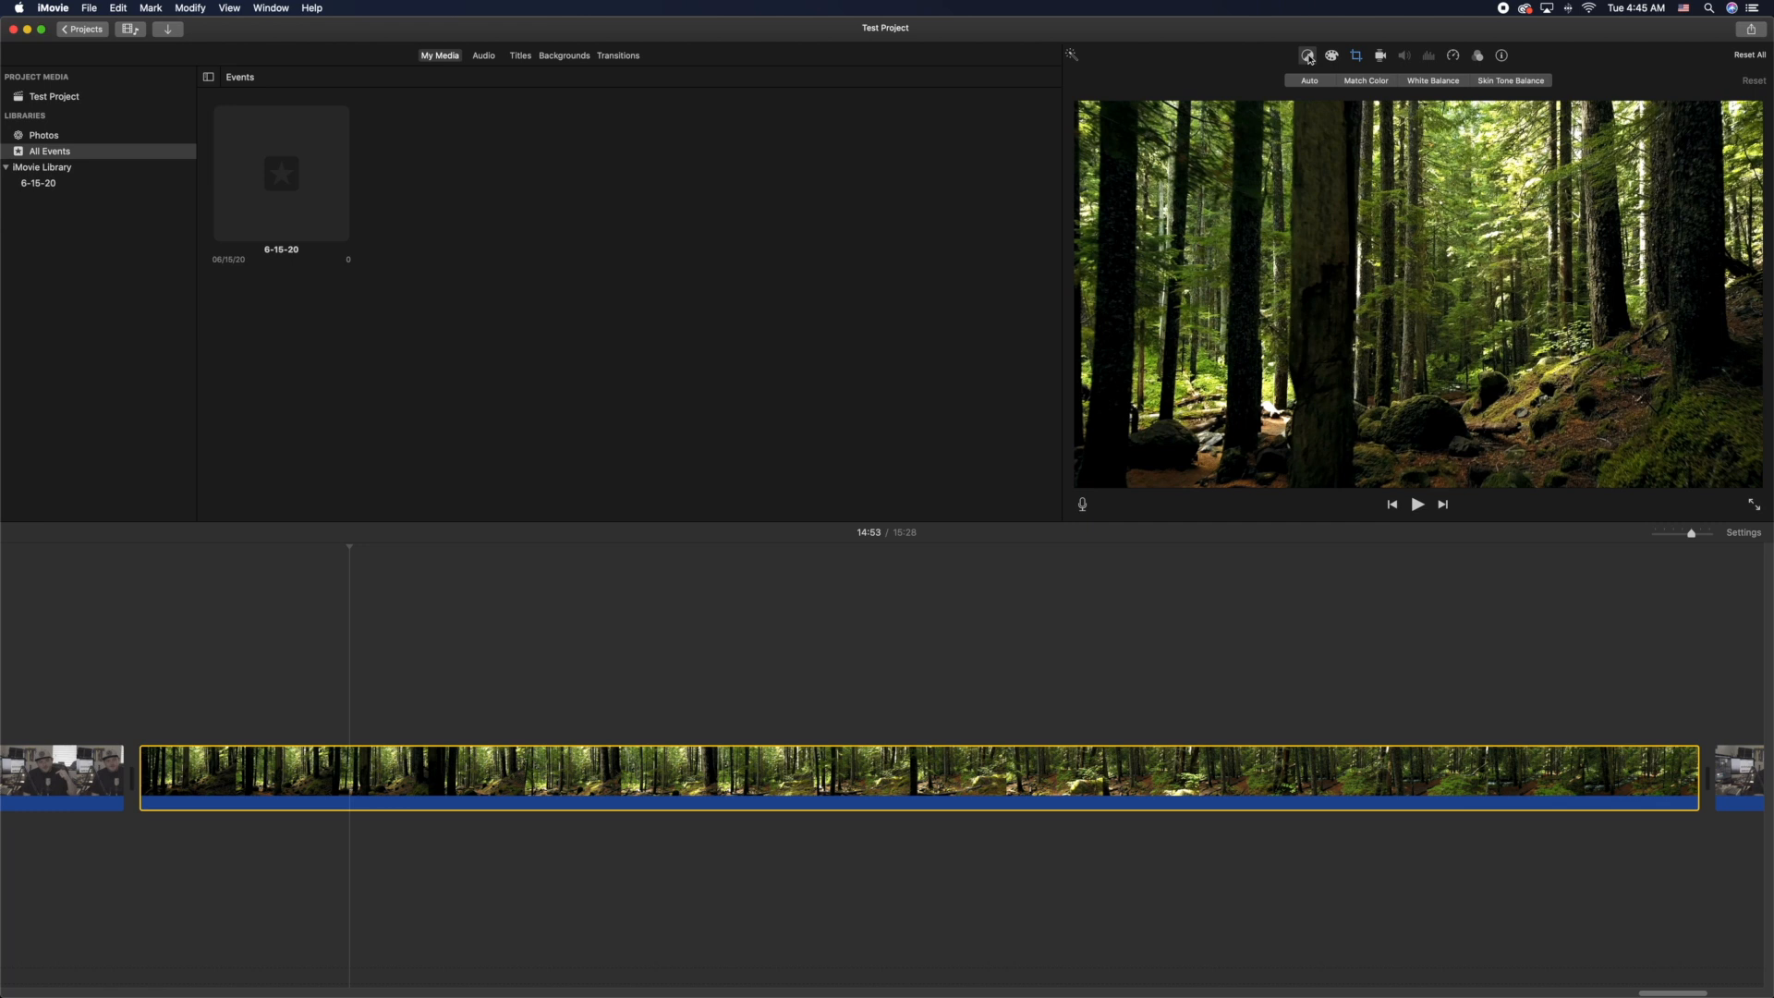
click(1309, 81)
click(1310, 81)
click(1310, 82)
click(1310, 83)
click(1321, 84)
click(1321, 85)
click(1321, 85)
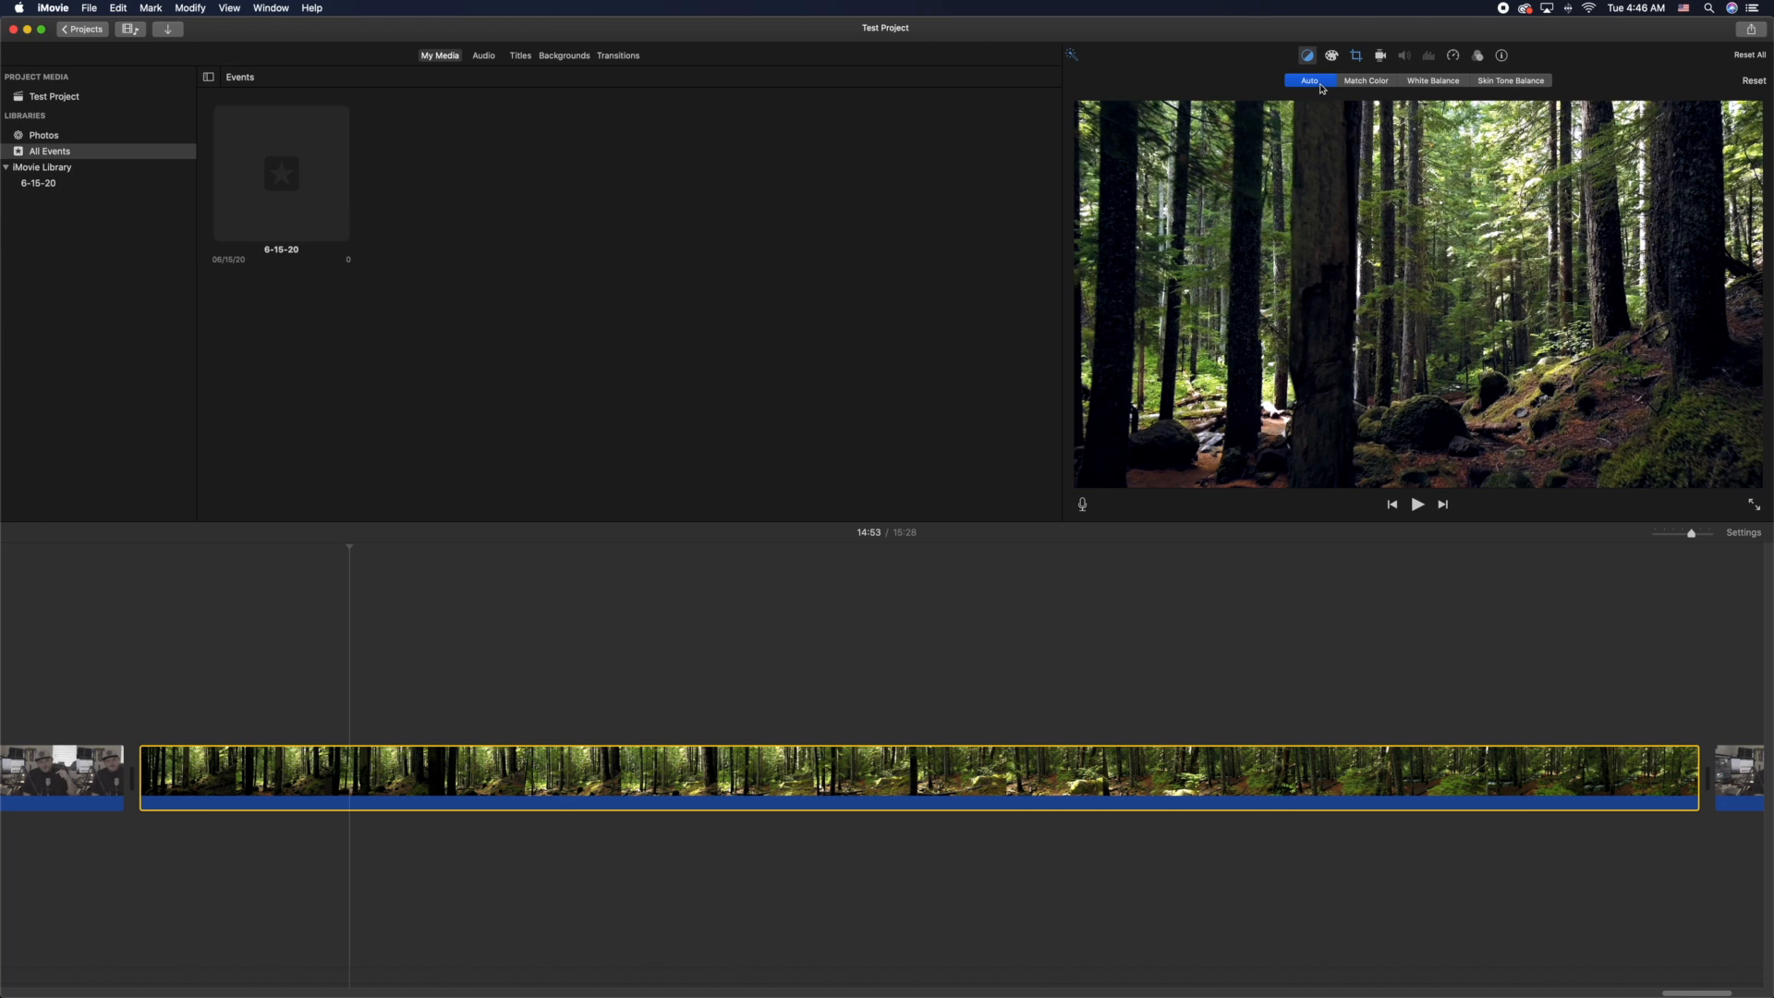
Step: Color-correct the forest clip with deeper blacks, slightly brighter whites and slightly lower overall brightness
click(1332, 56)
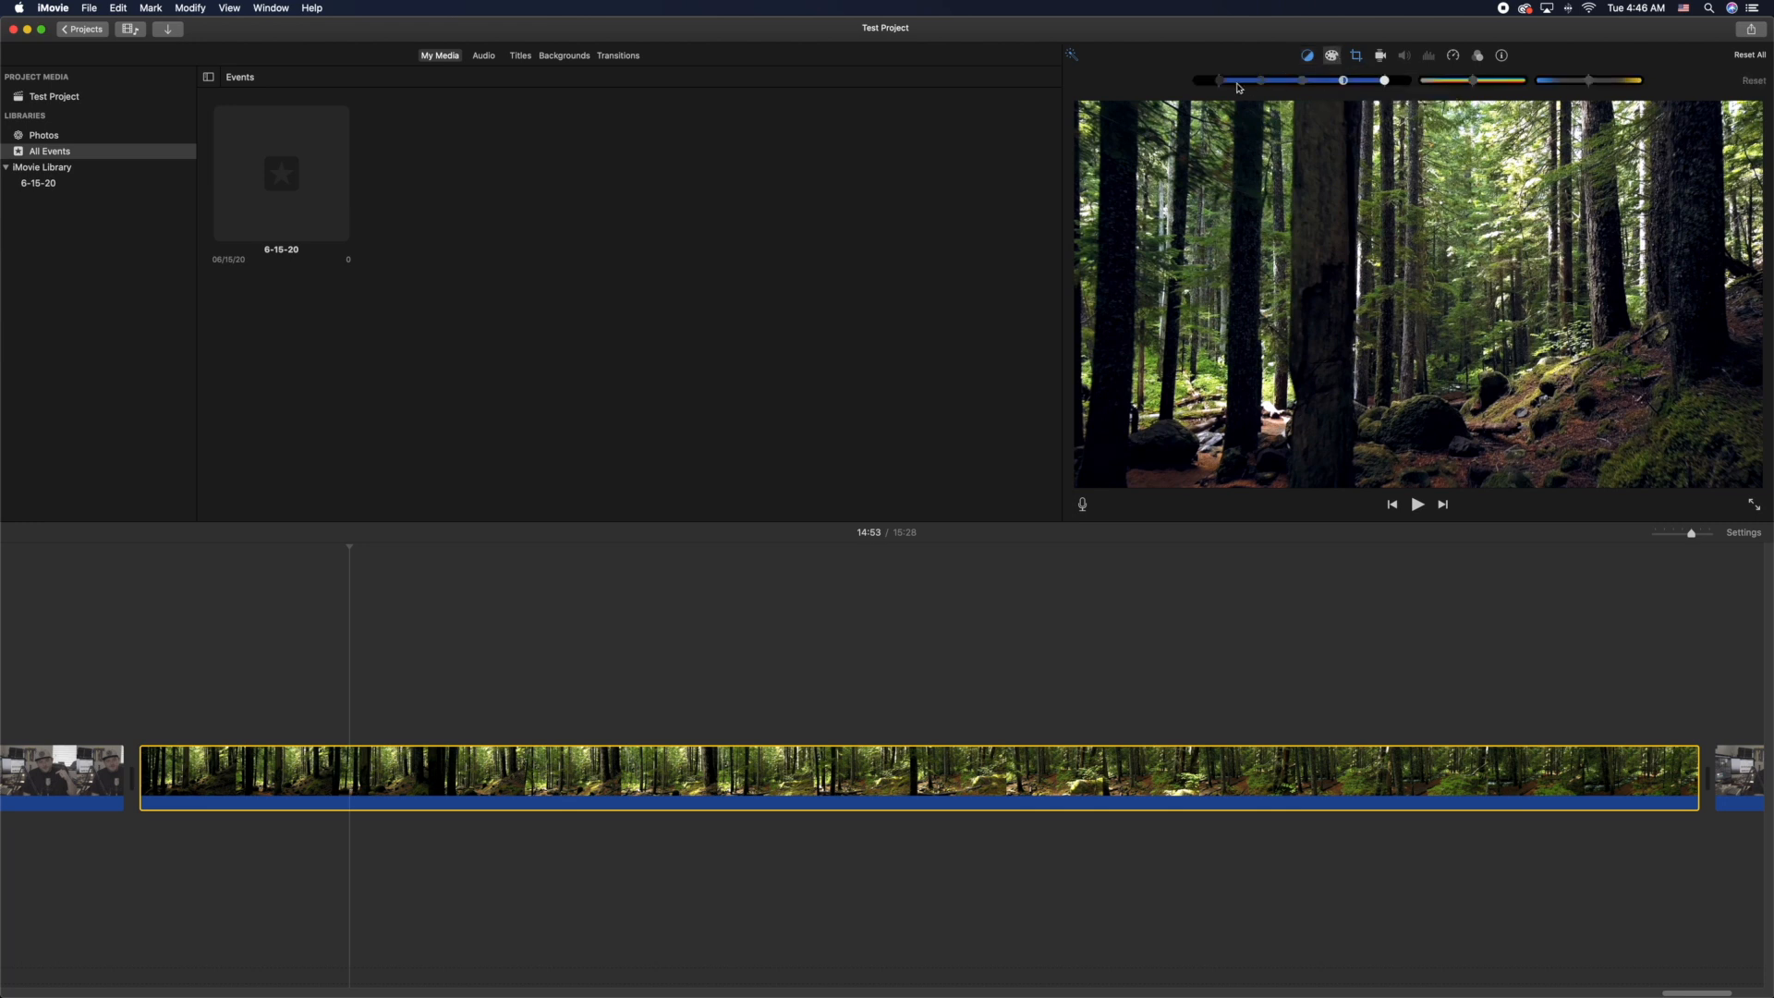
drag(1221, 83, 1210, 82)
drag(1384, 82, 1294, 86)
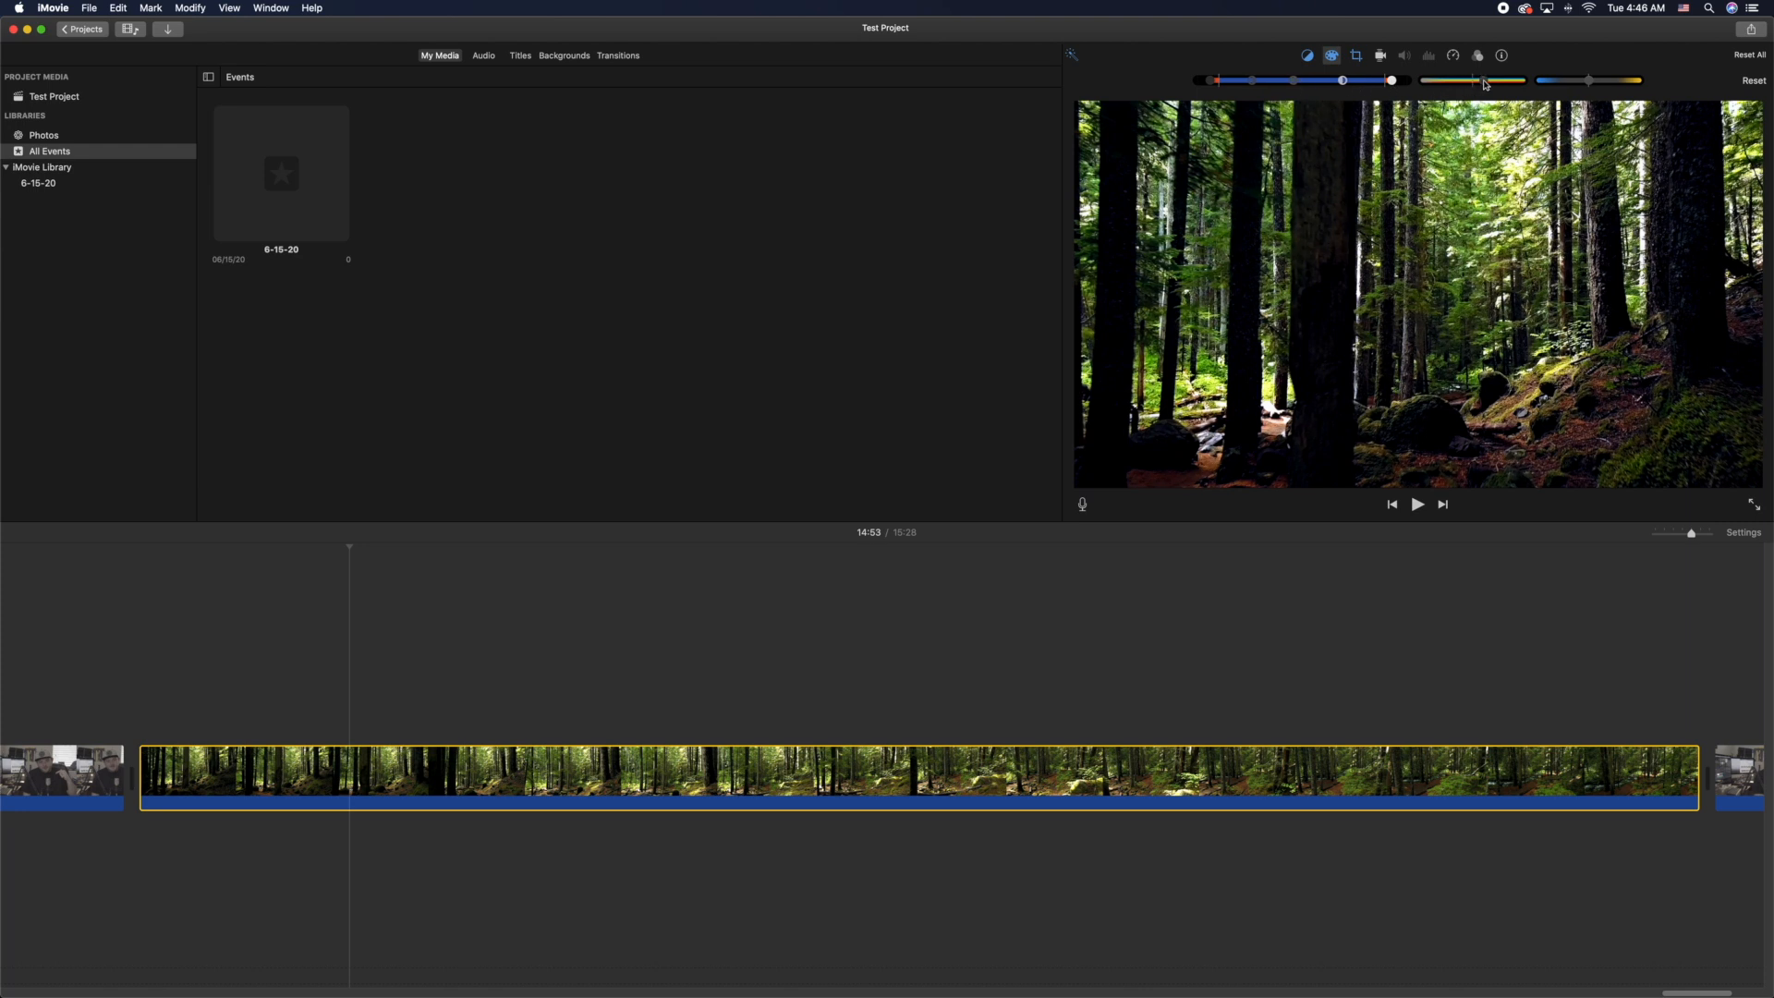
Step: Make the forest clip's color temperature cooler and set its saturation slightly above neutral
drag(1489, 84, 1467, 85)
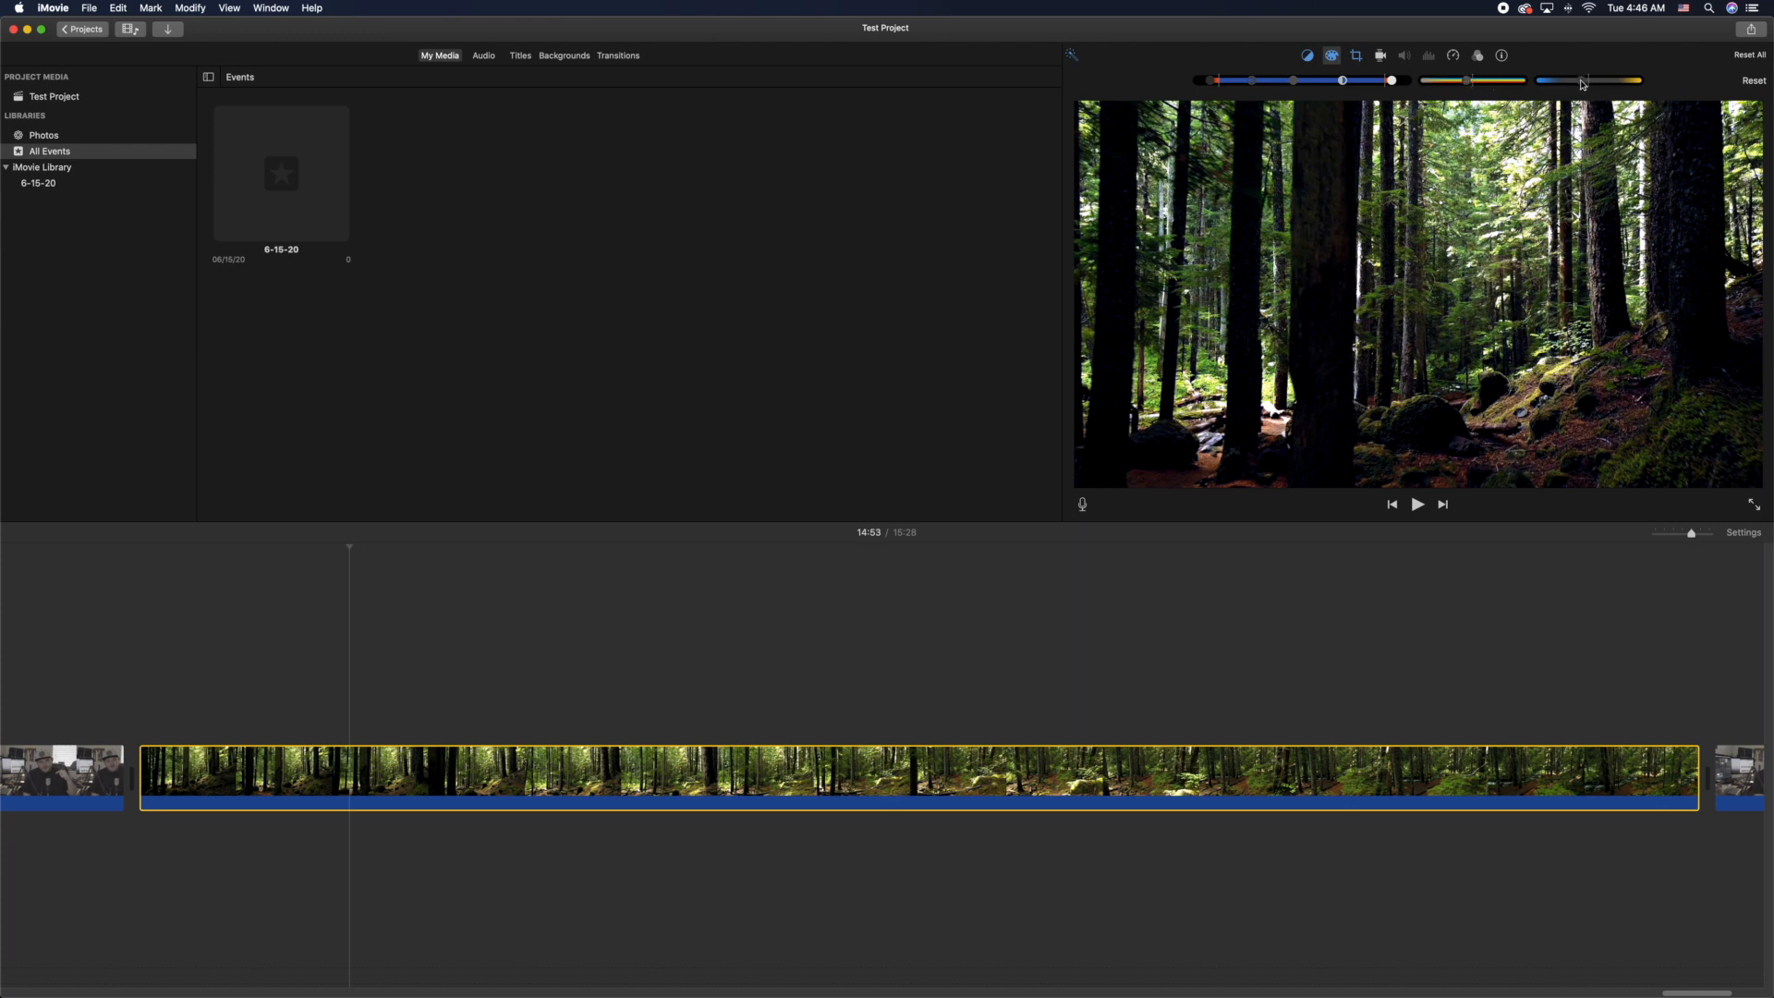
mouse_move(1575, 83)
mouse_down()
mouse_move(1604, 86)
mouse_move(1567, 86)
mouse_up()
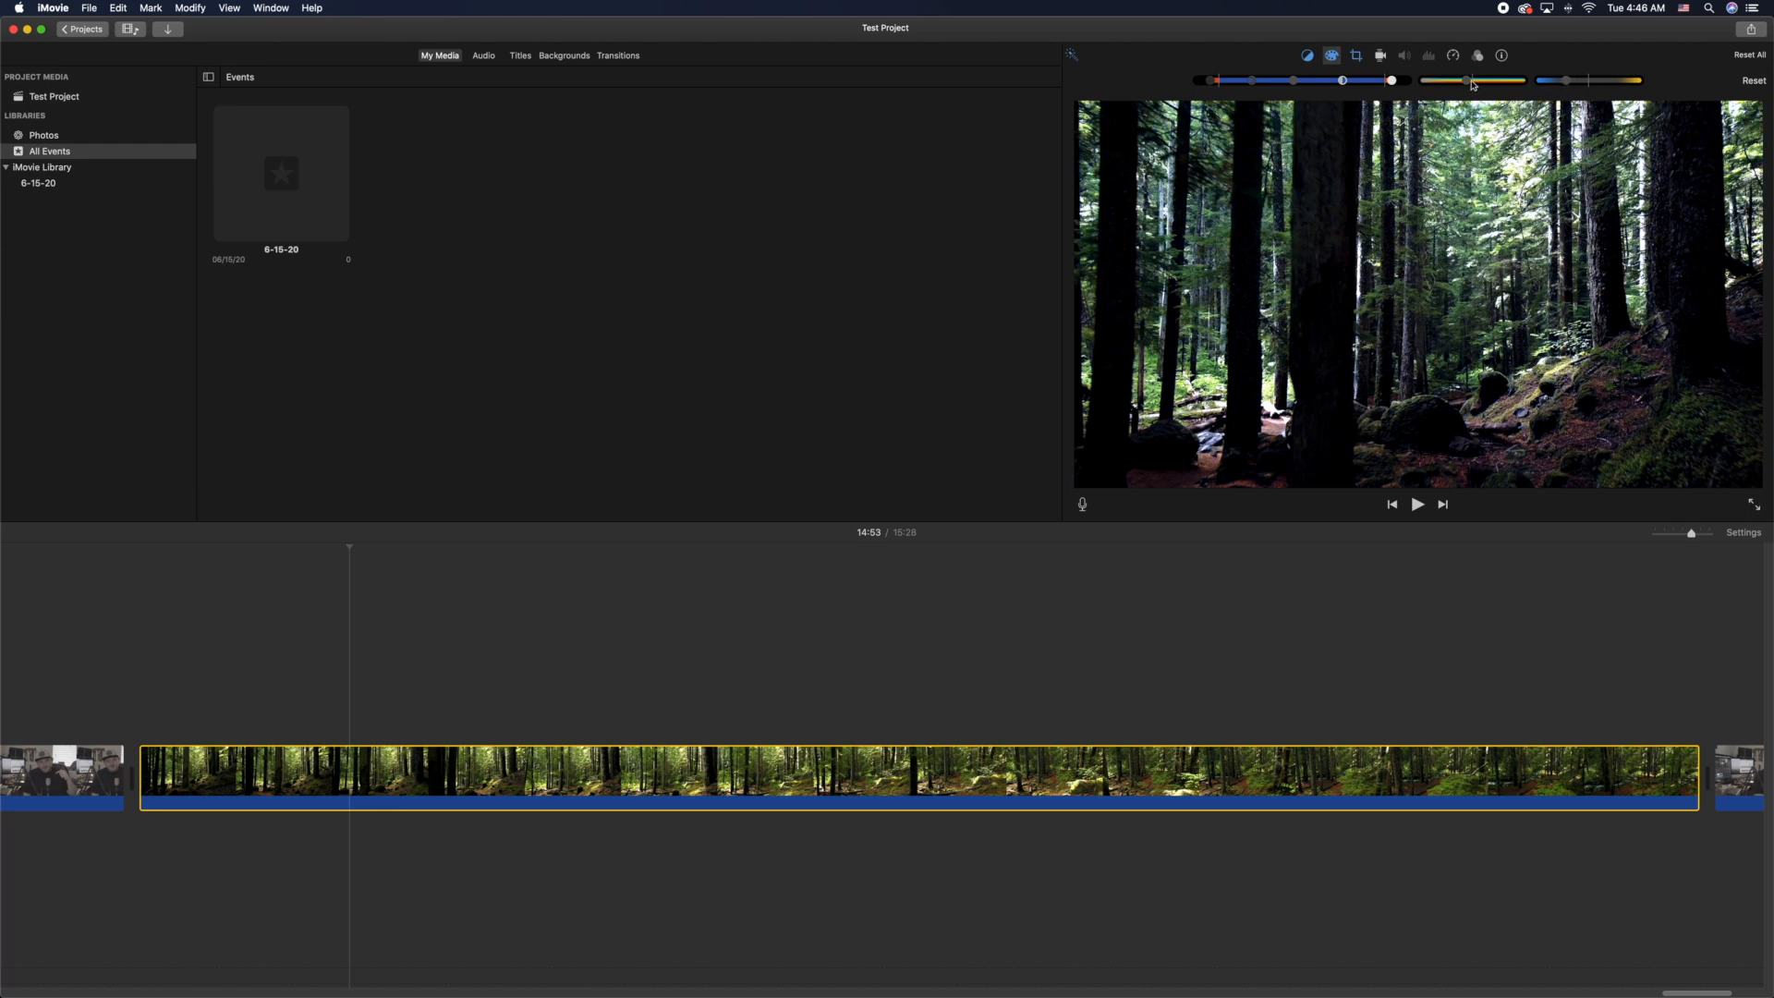
drag(1467, 83, 1484, 86)
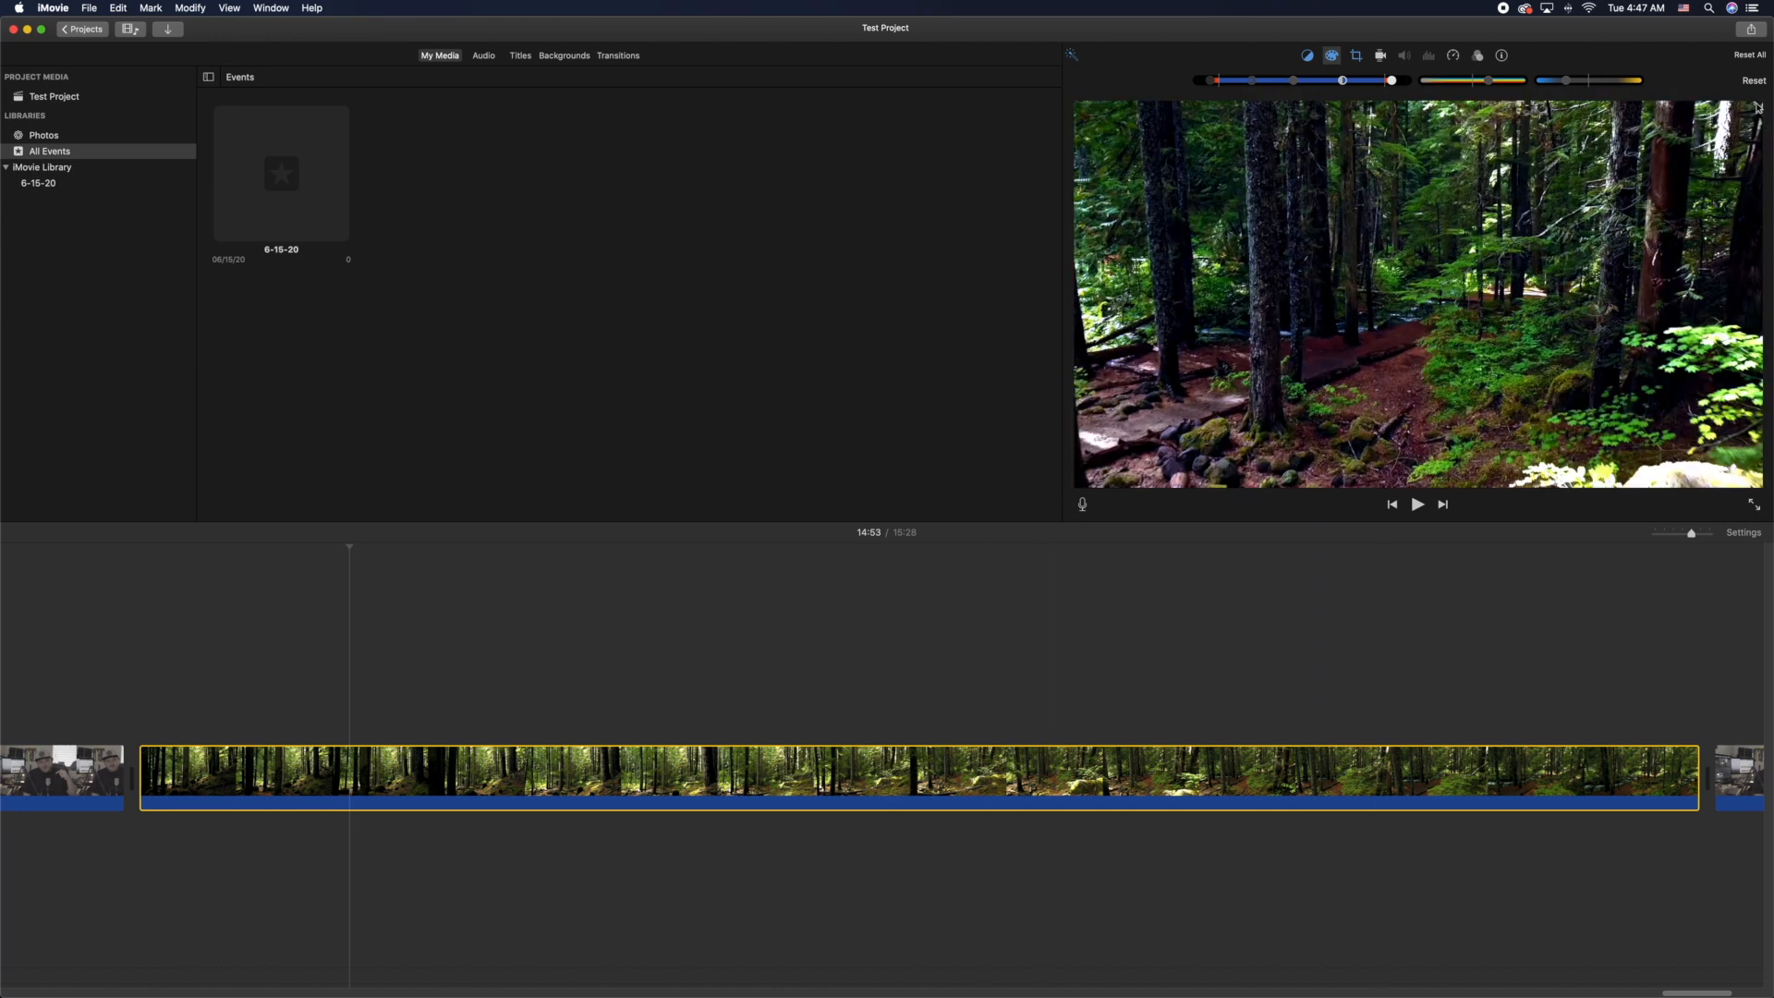
Step: Compare the graded forest clip with its unedited look by resetting all adjustments and undoing each reset
click(1749, 57)
key(super+z)
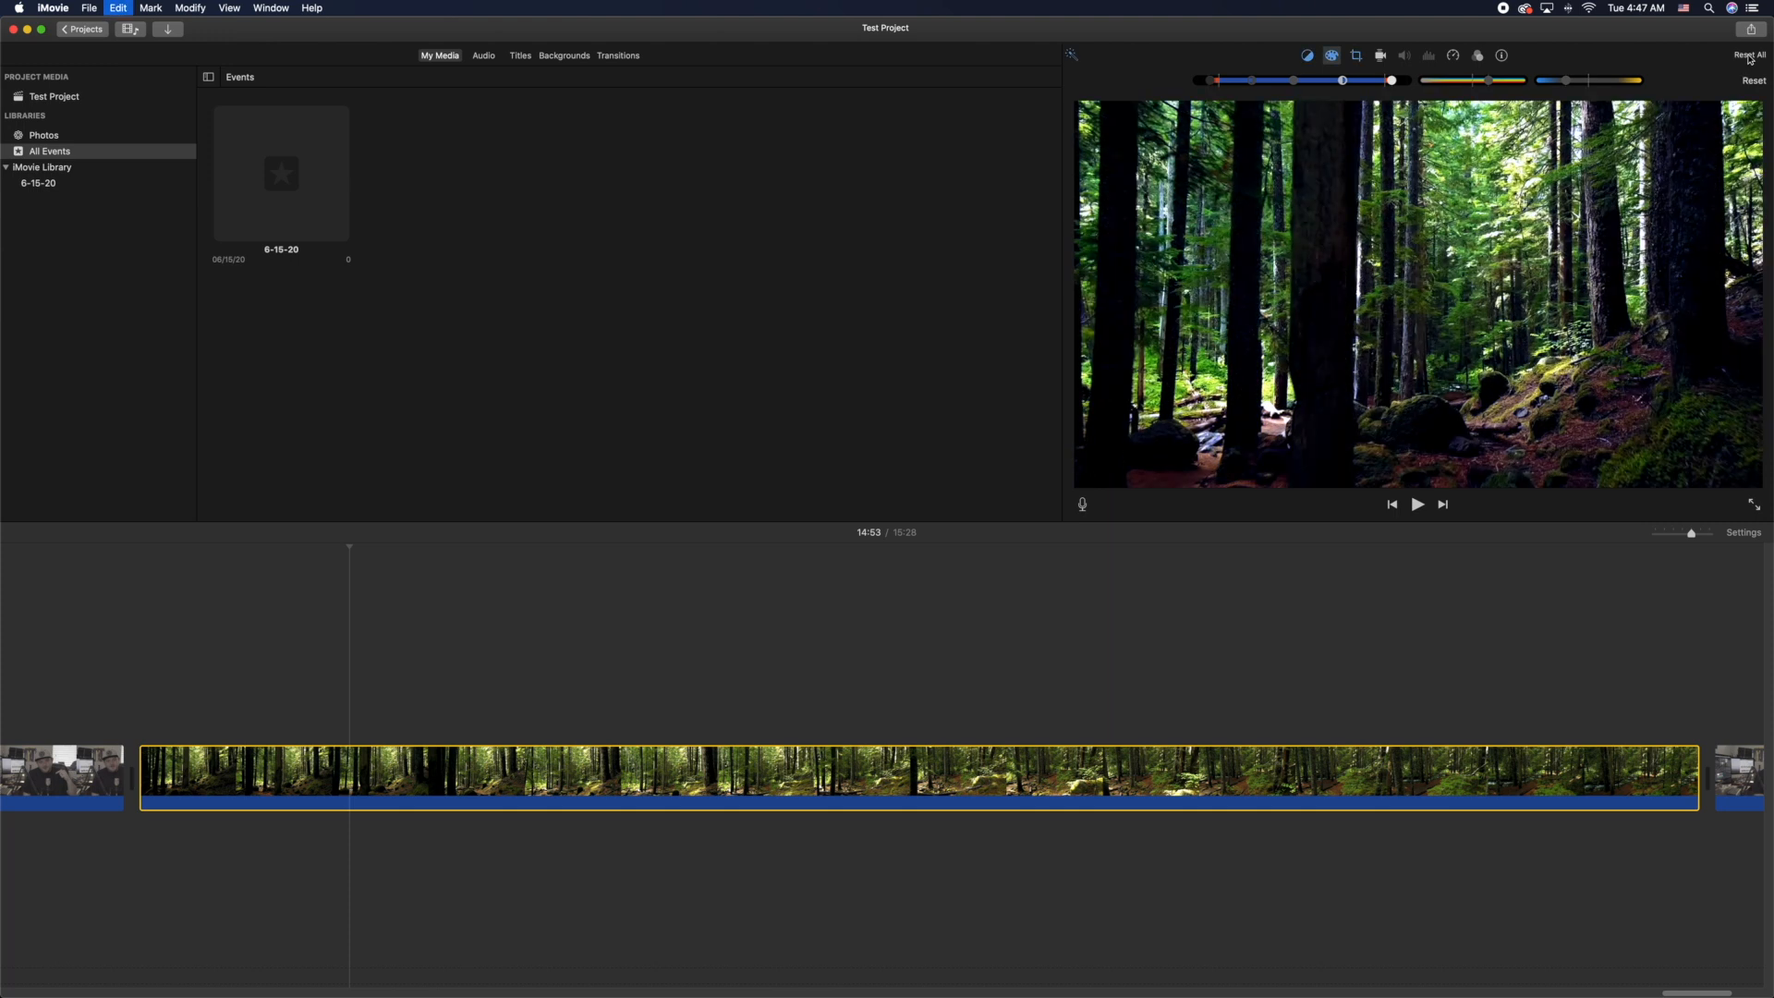
click(1749, 57)
key(super+z)
Step: Play a few seconds of the graded forest clip to check the look, and pause playback
scroll(377, 689, left, 1)
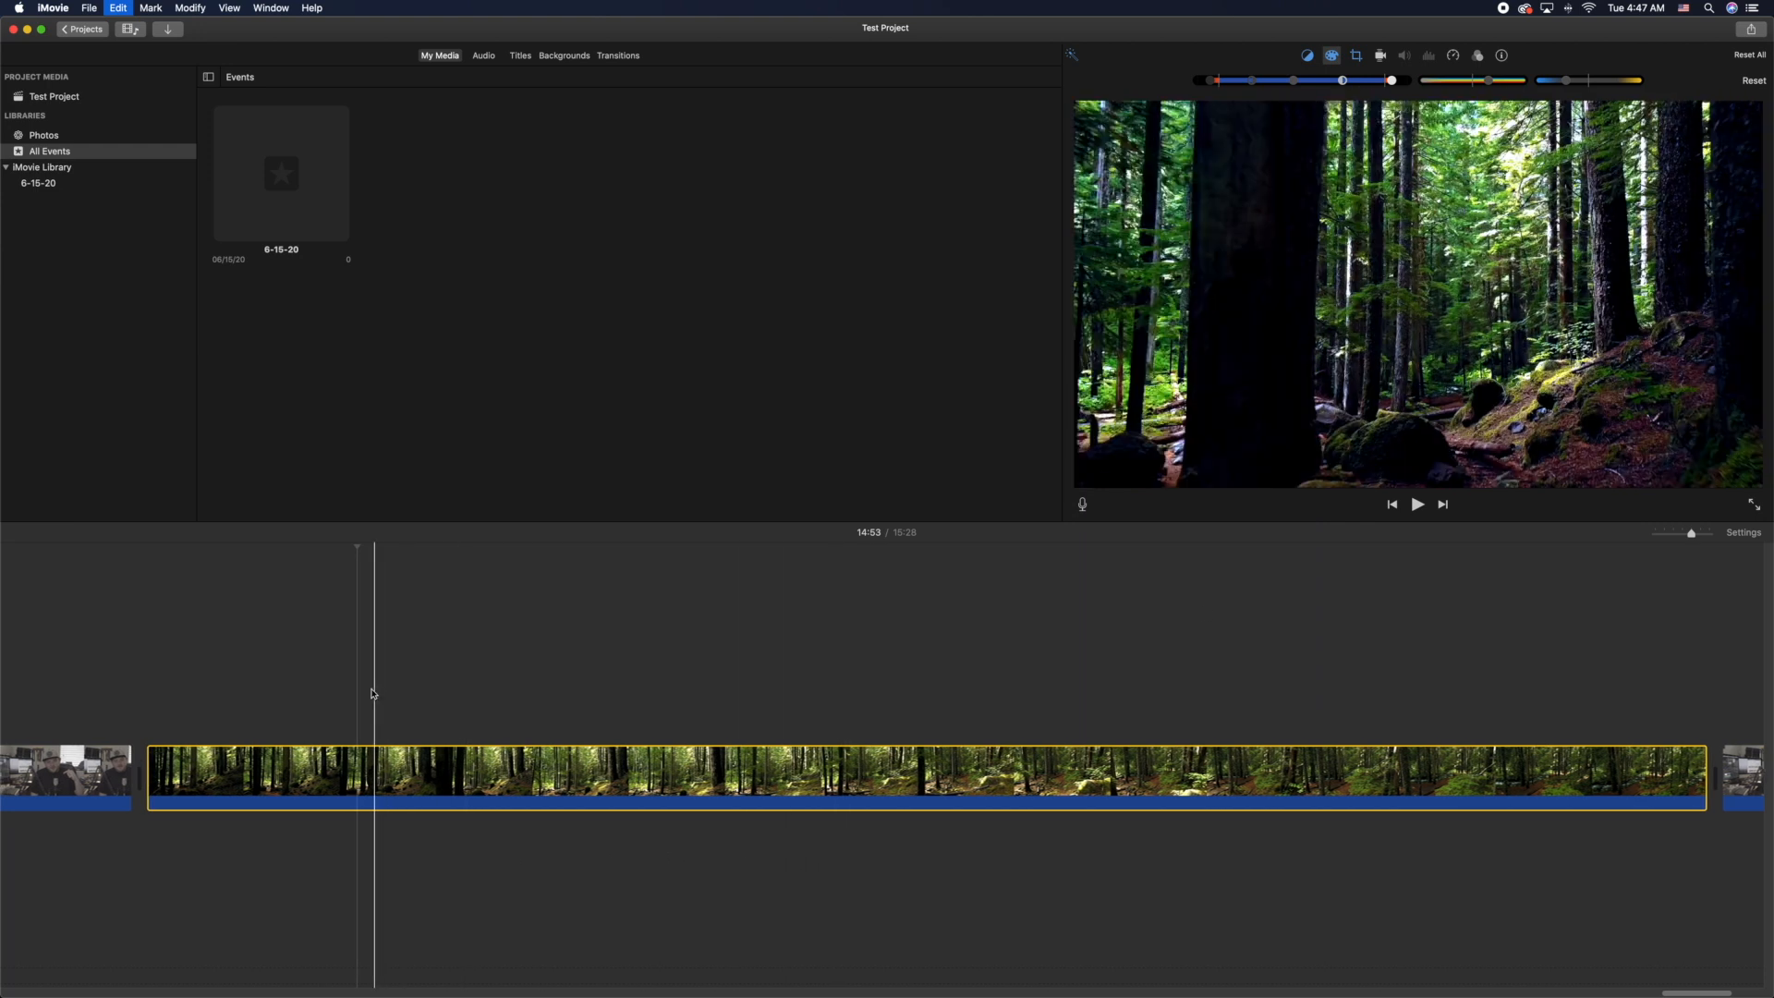
key(space)
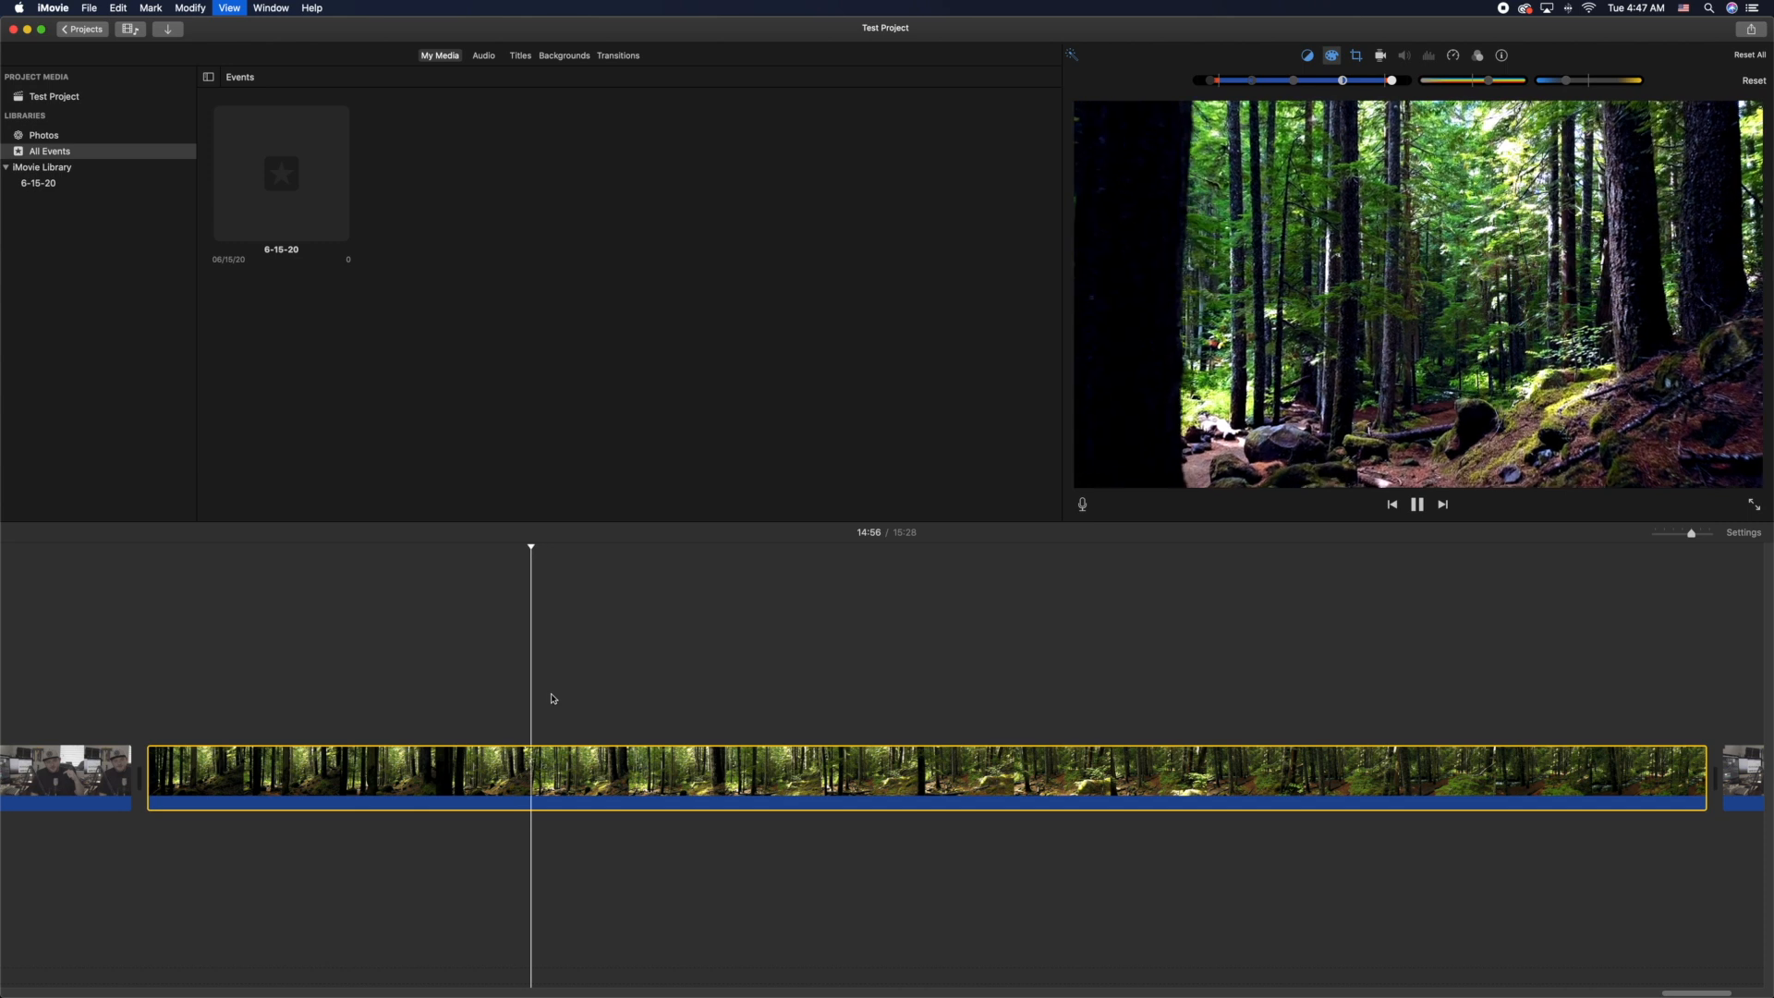
key(space)
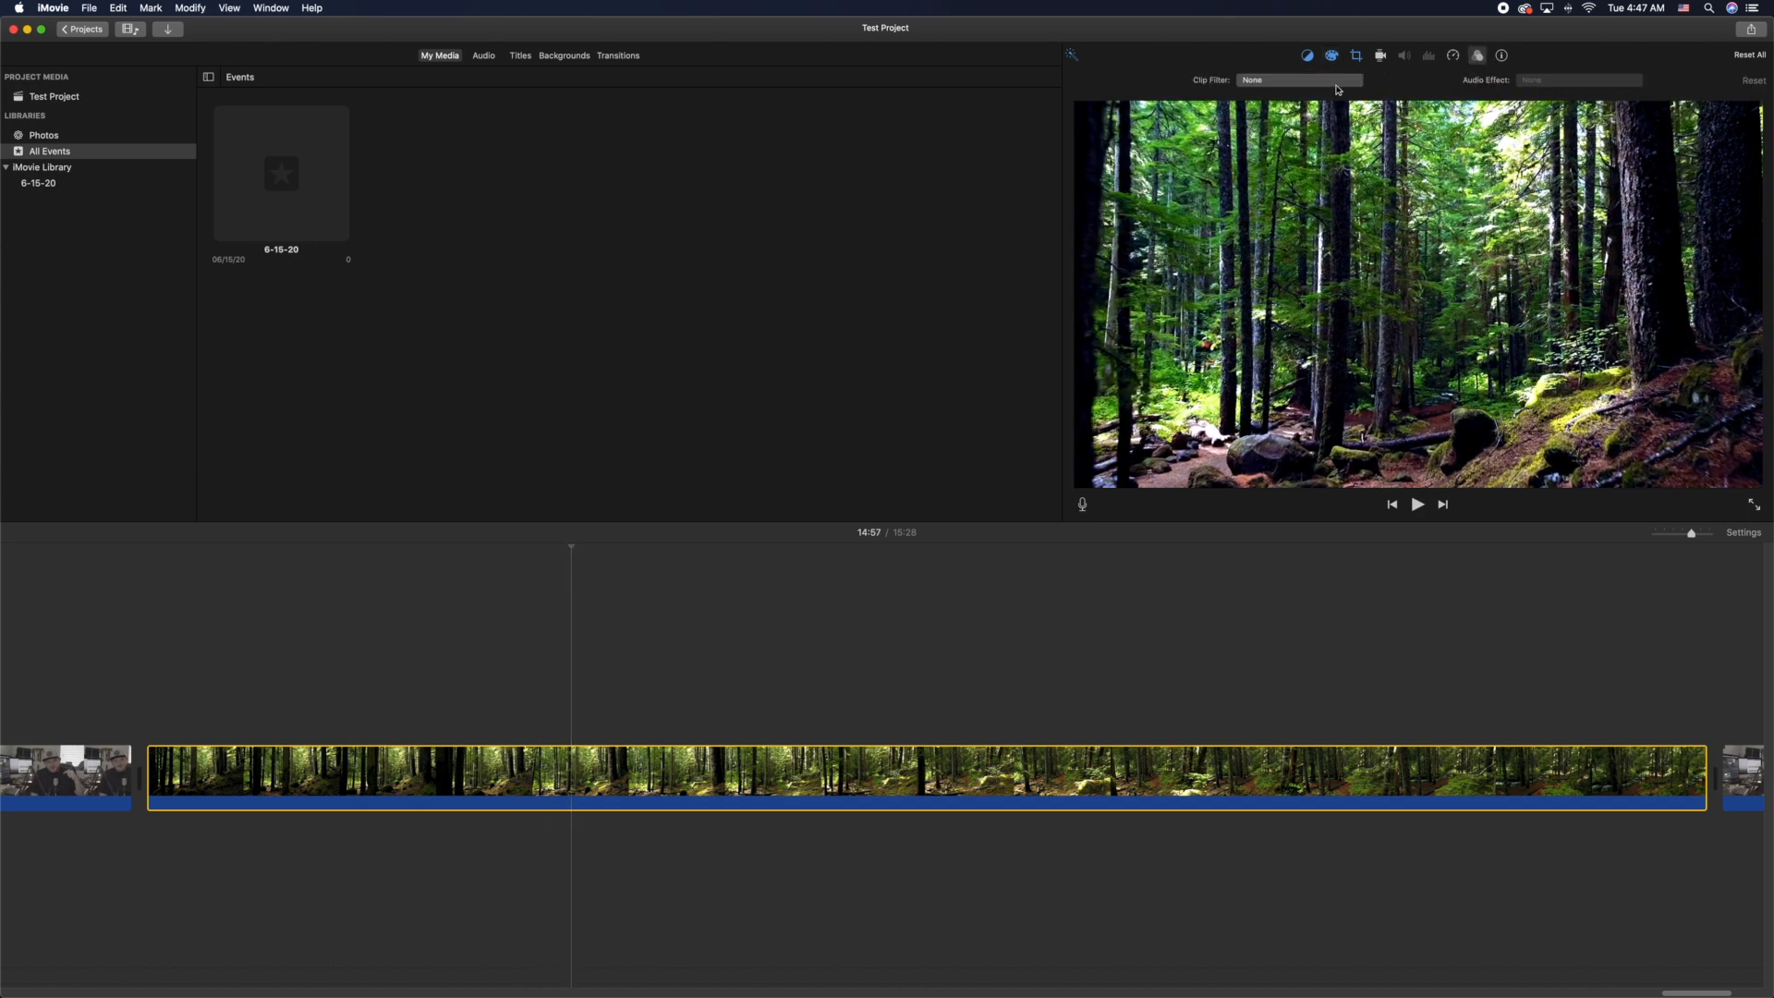
Step: Apply the Vignette clip filter to the forest clip and skim through the clip to check it
click(1337, 84)
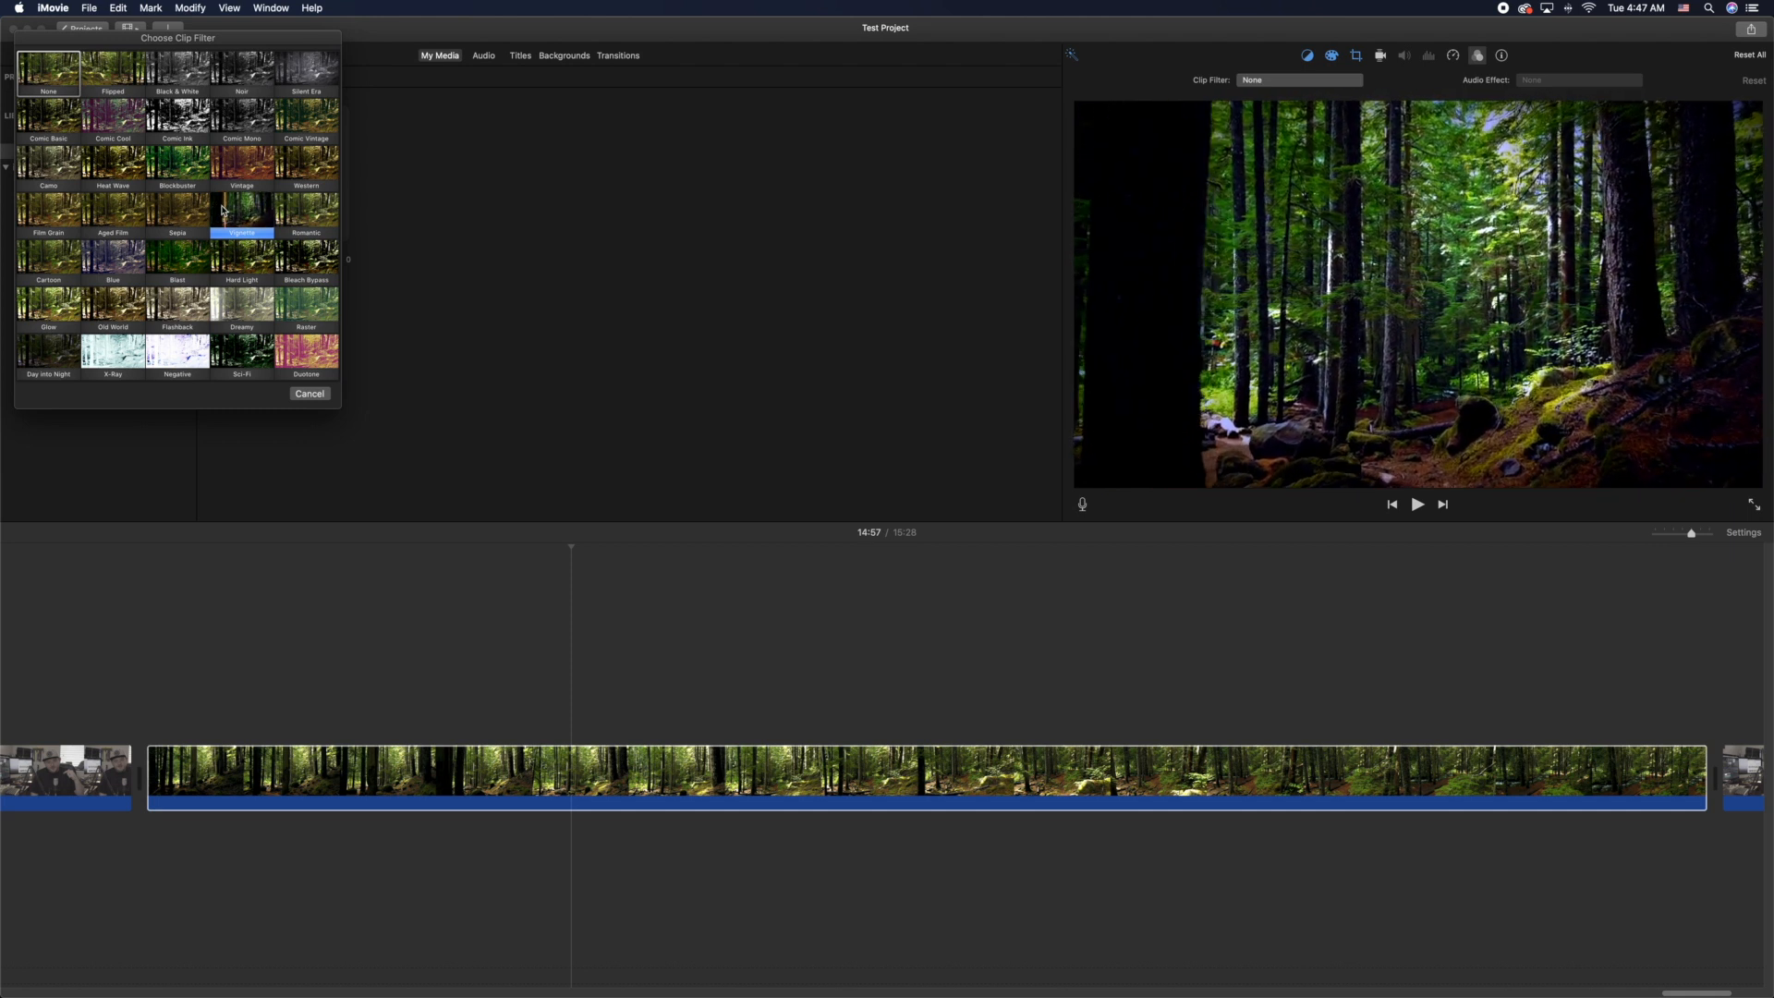
click(225, 209)
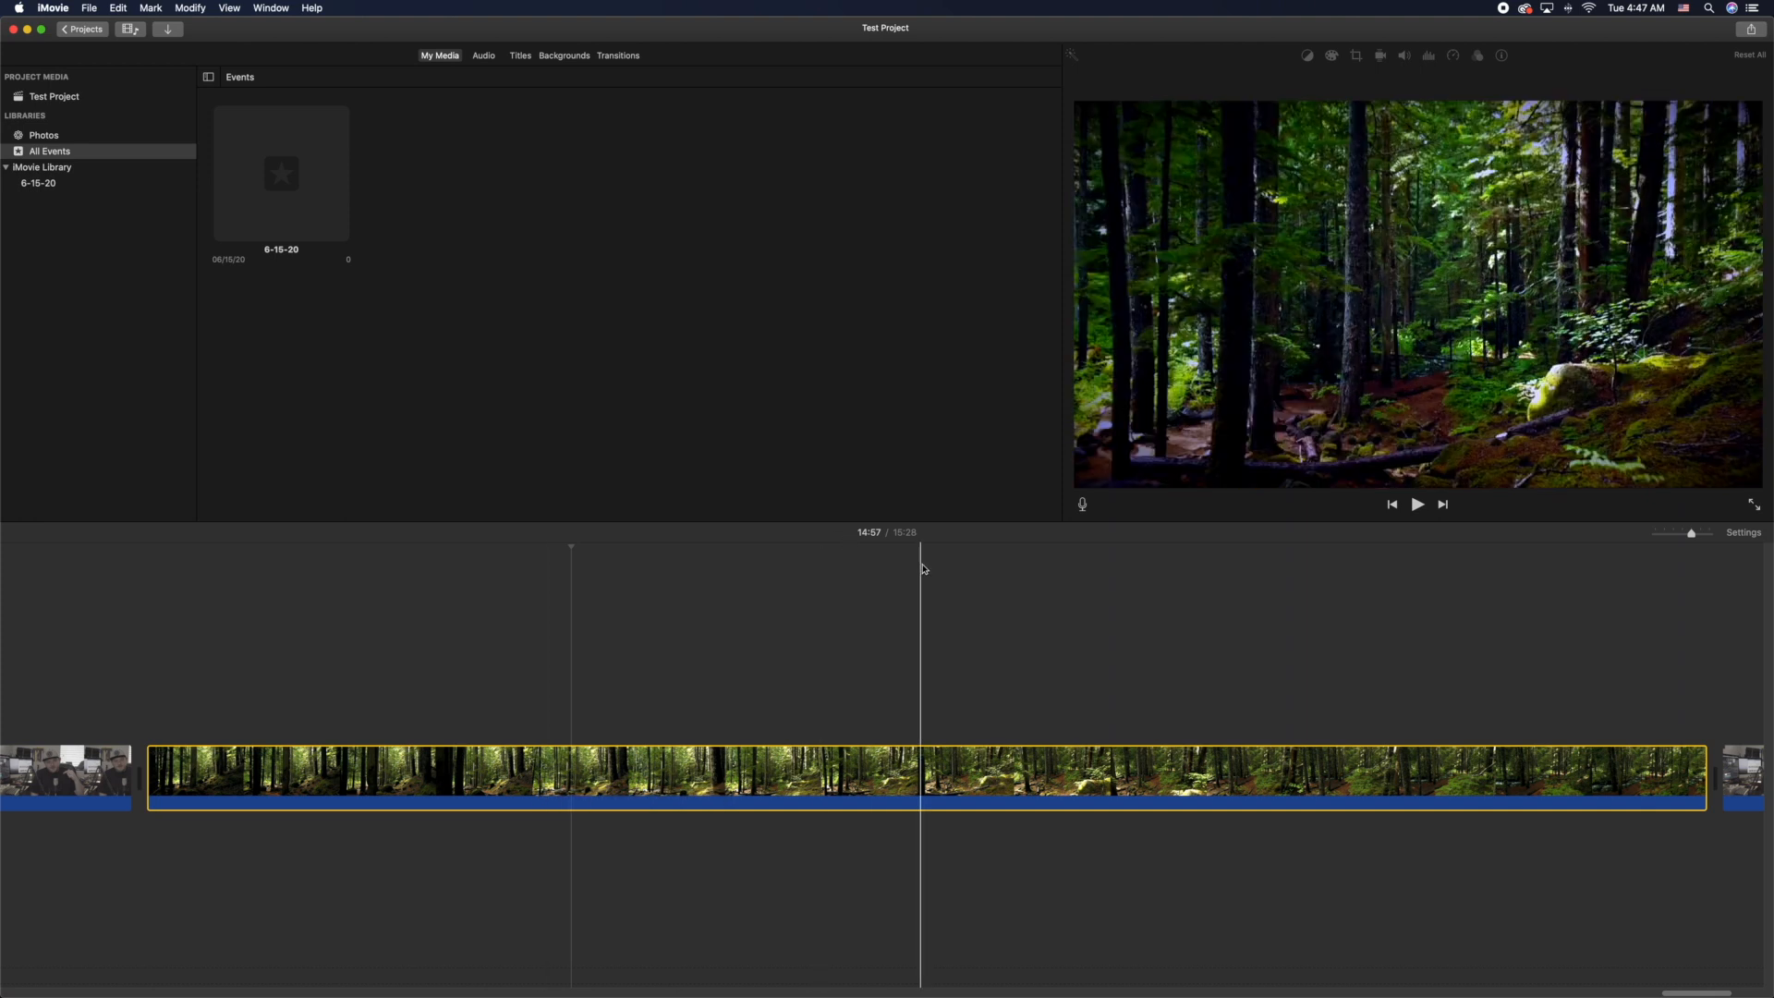
scroll(1216, 656, right, 3)
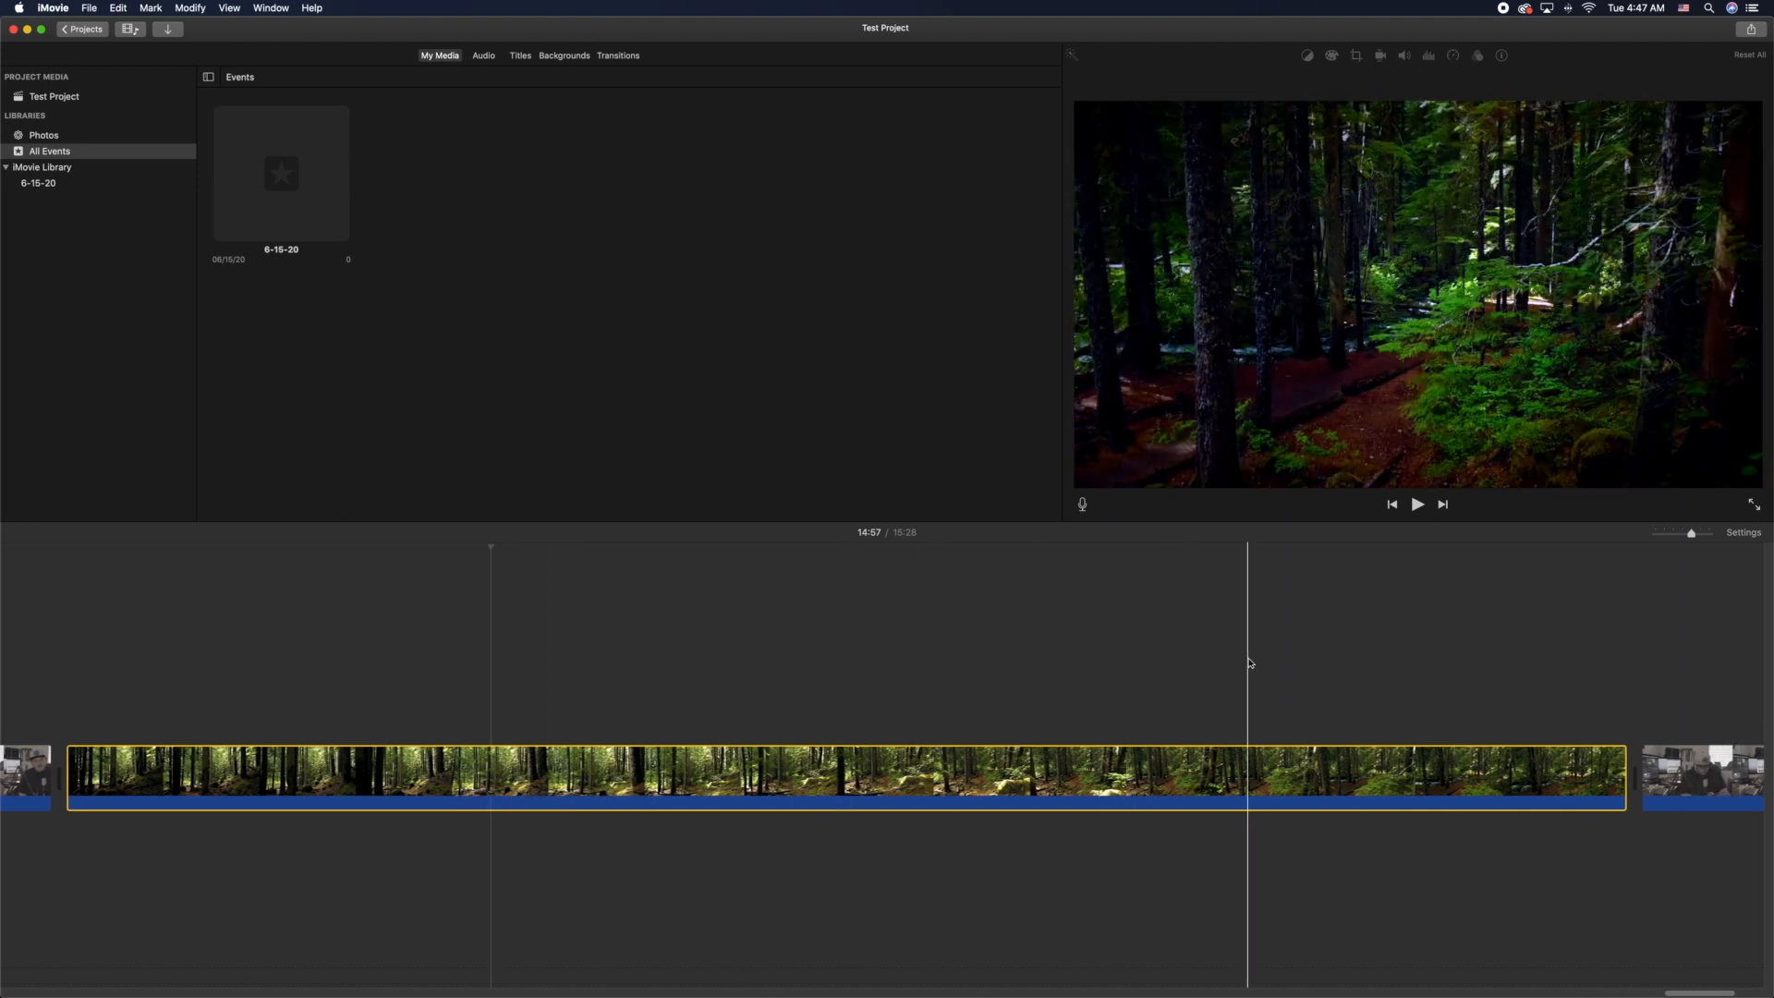